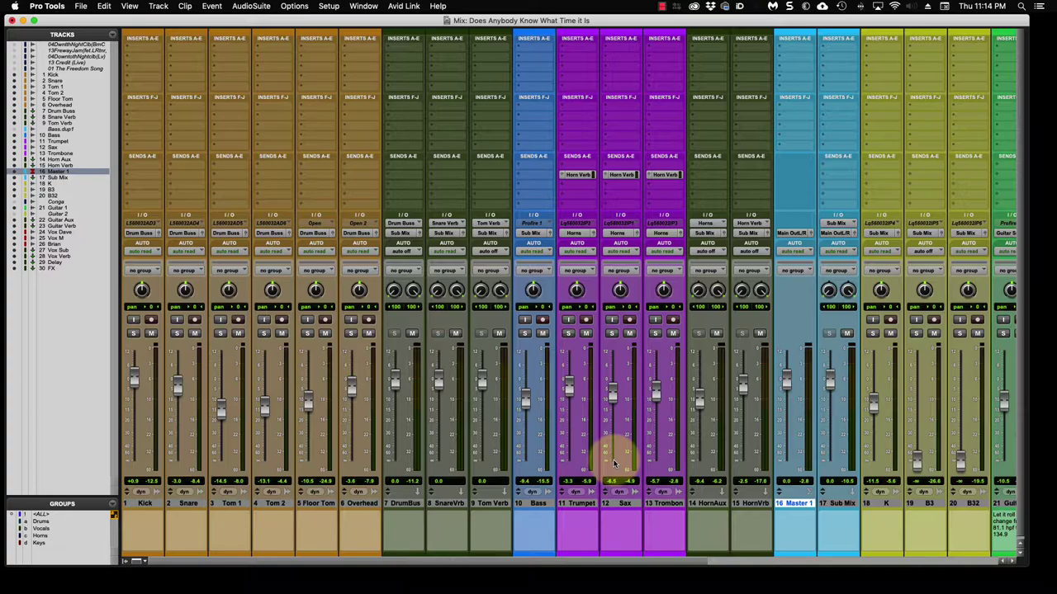
Play the mix briefly, look across the mixer channels and solo the Trumpet track
key(space)
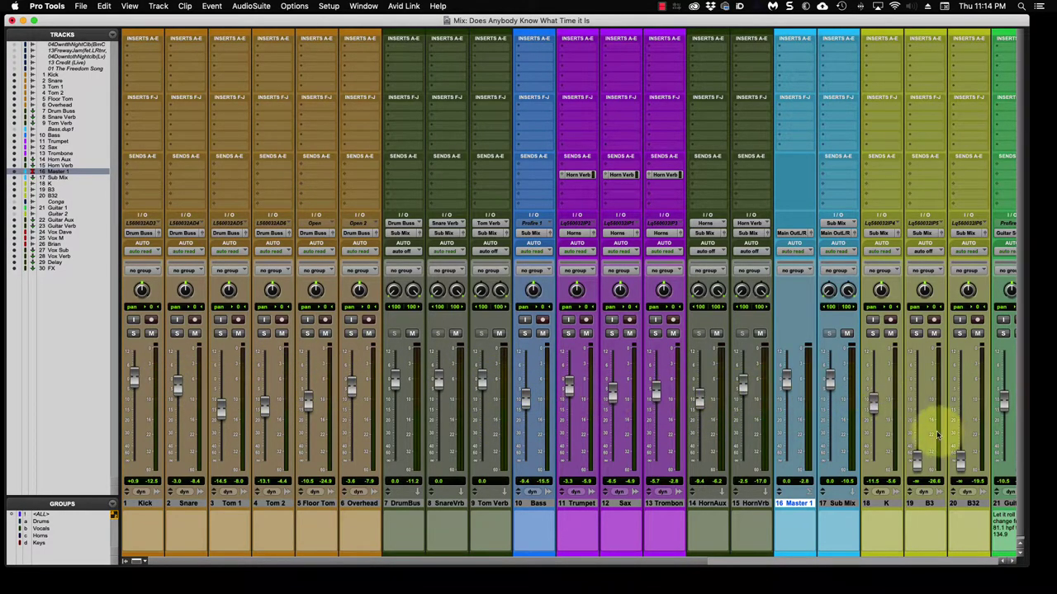
scroll(791, 460, right, 10)
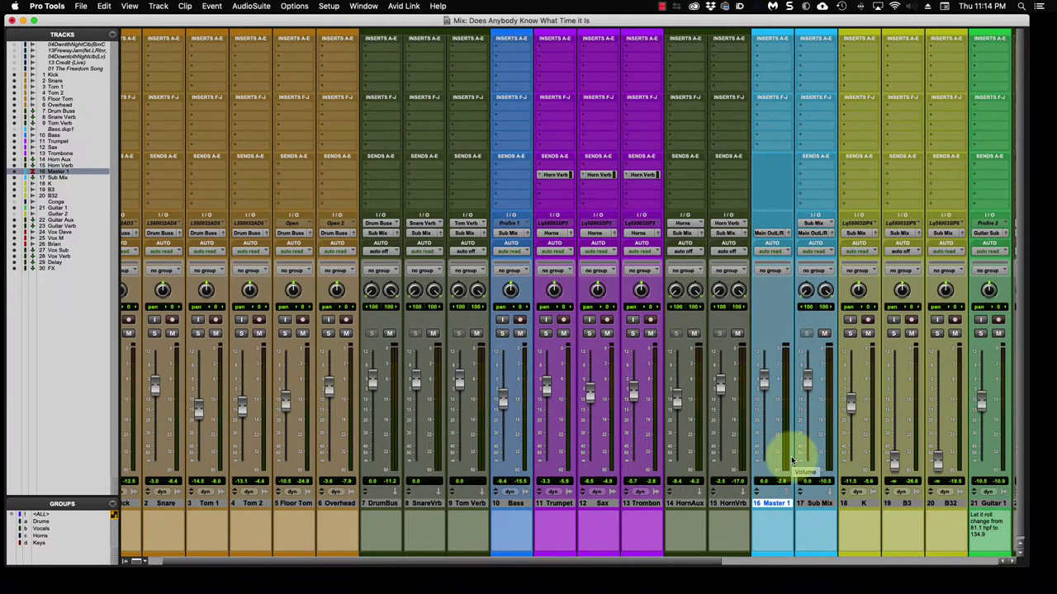
scroll(791, 460, left, 10)
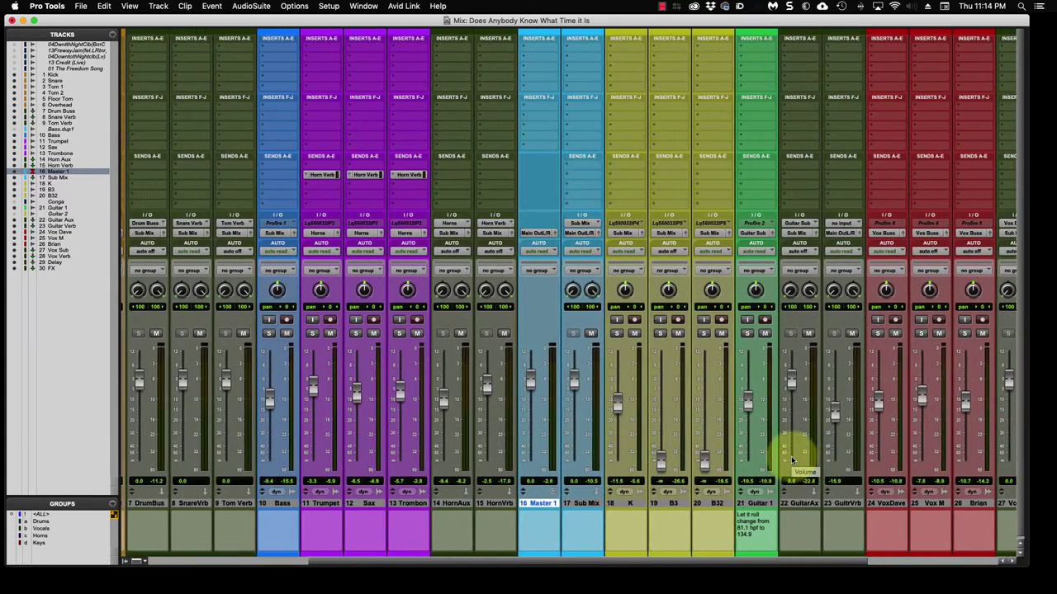
click(568, 334)
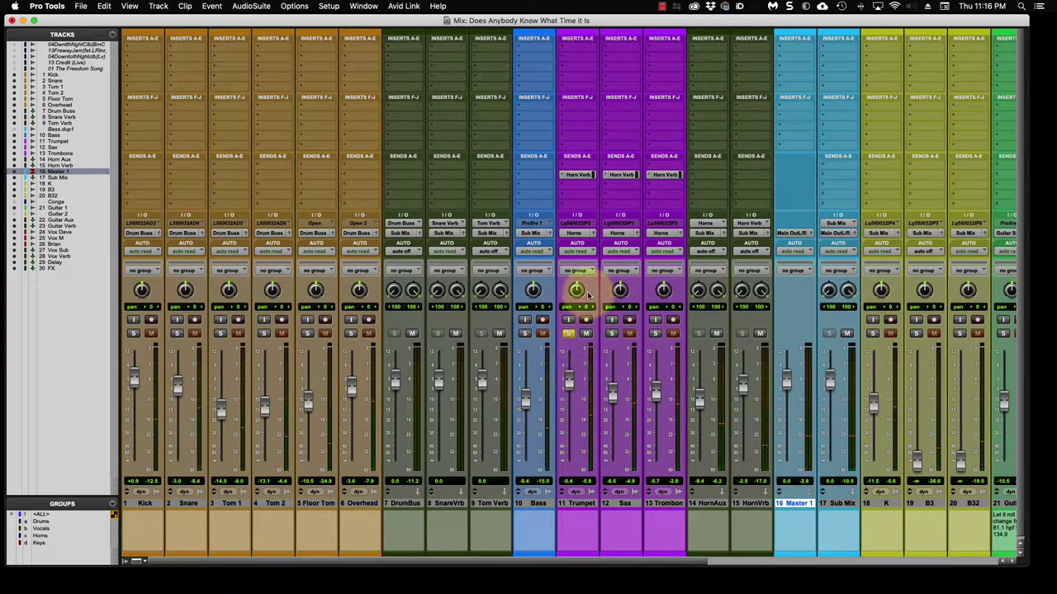
Insert Plugin Alliance's Lindell 80 Channel (mono) on the Trumpet track and move its window clear of the horn channels
click(563, 129)
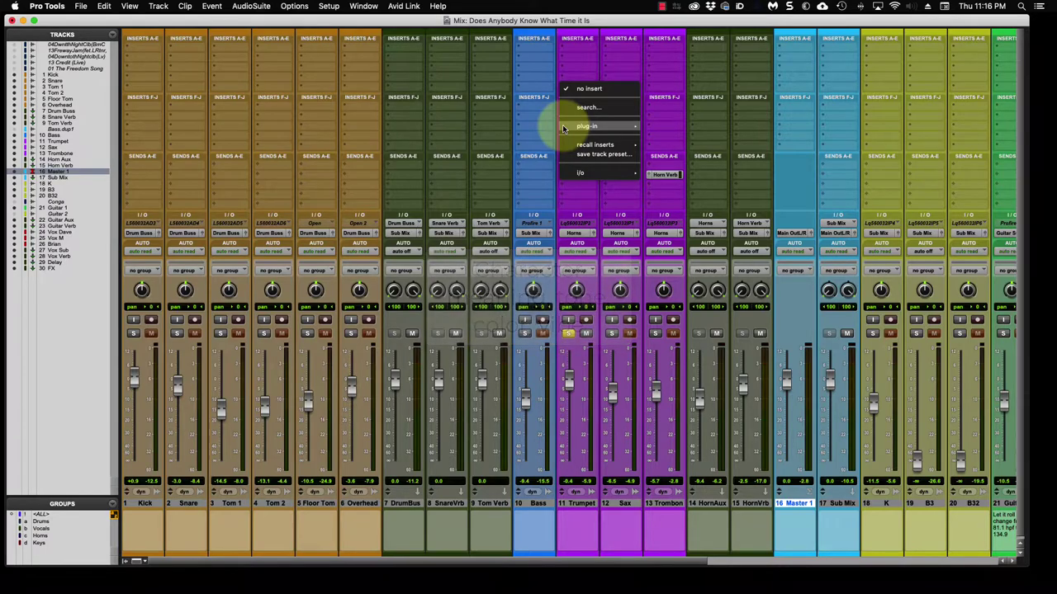
mouse_move(629, 124)
mouse_move(666, 124)
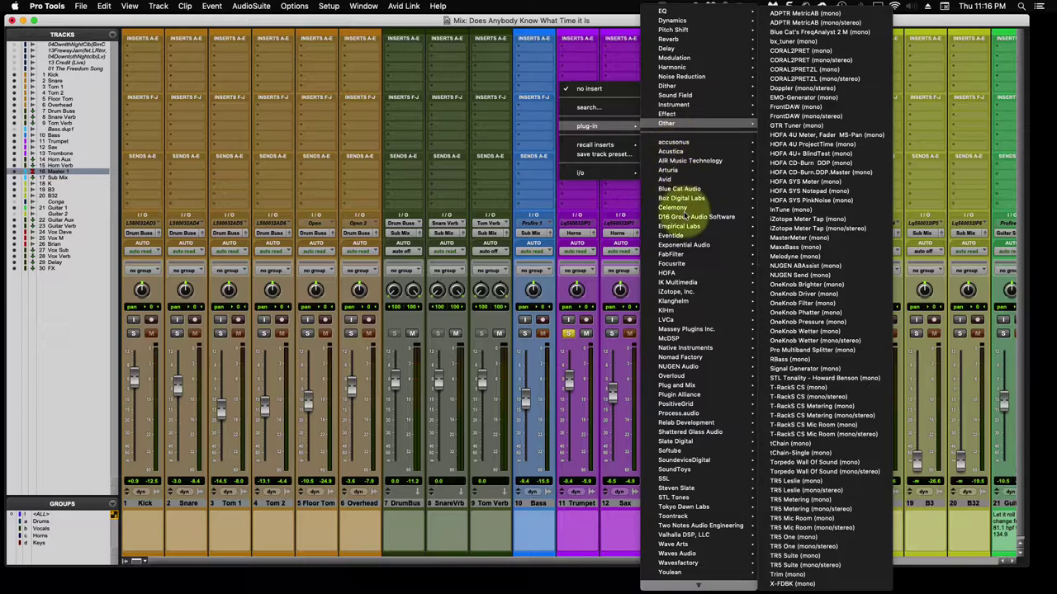
mouse_move(687, 396)
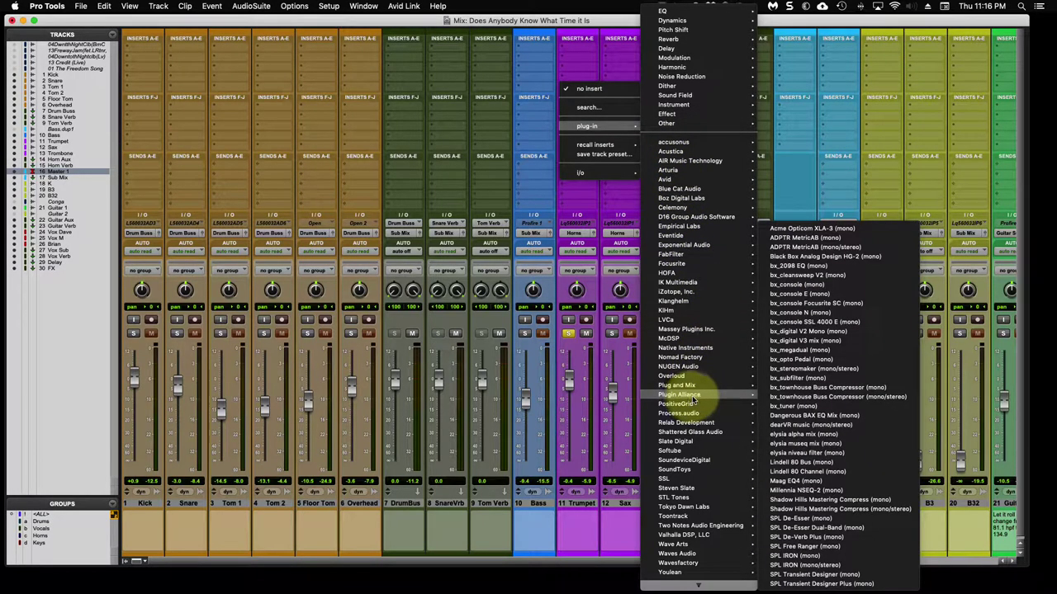
click(834, 473)
drag(359, 47, 404, 21)
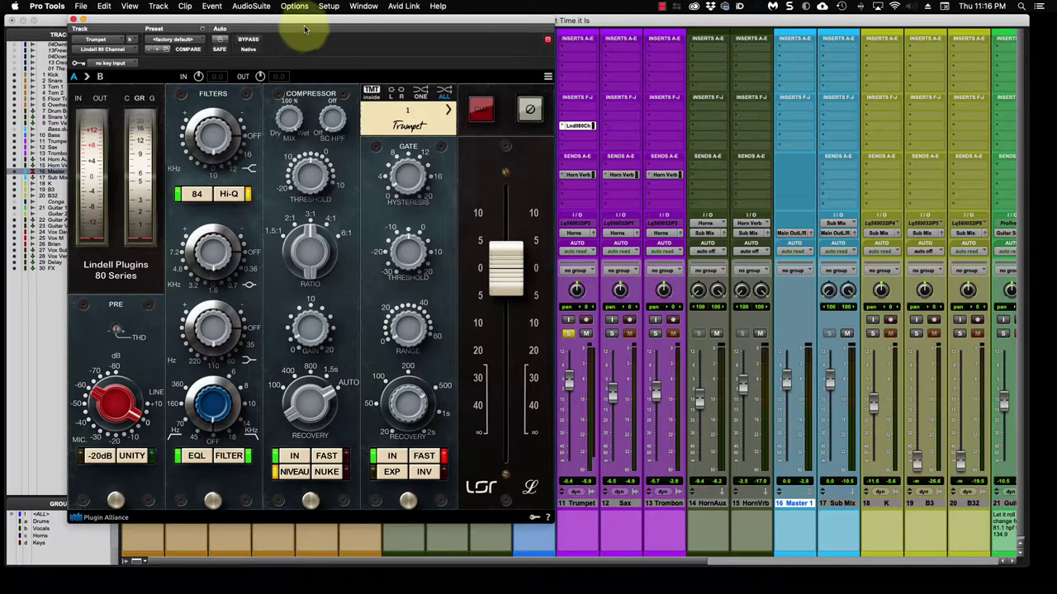
drag(304, 23, 297, 30)
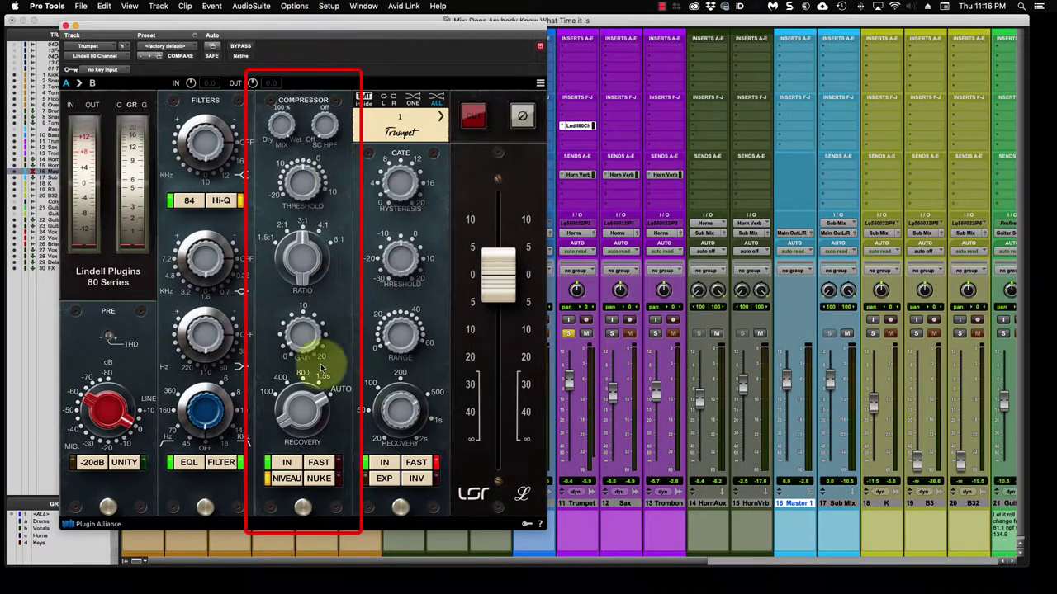
Switch off the compressor in the Trumpet's Lindell 80 Channel and copy the plug-in to the Sax and Trombone tracks
click(288, 461)
click(592, 125)
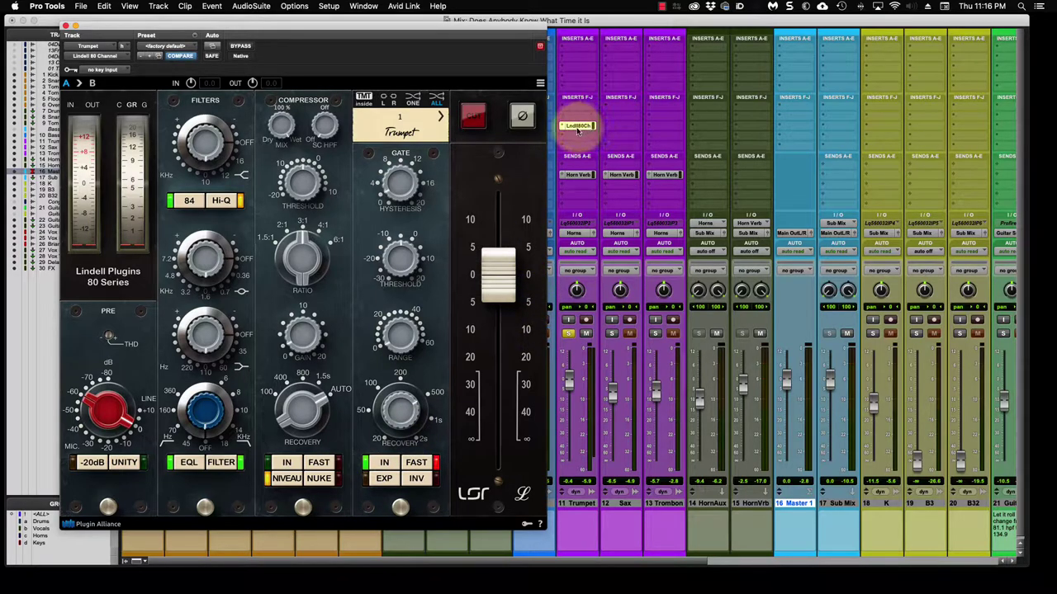
drag(578, 130, 658, 129)
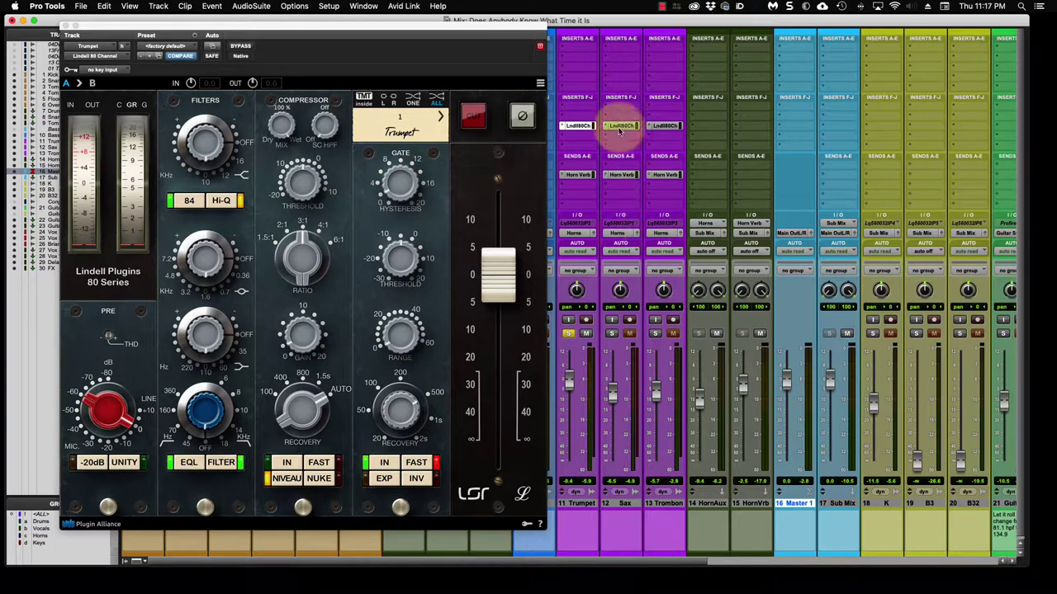
click(660, 126)
click(578, 125)
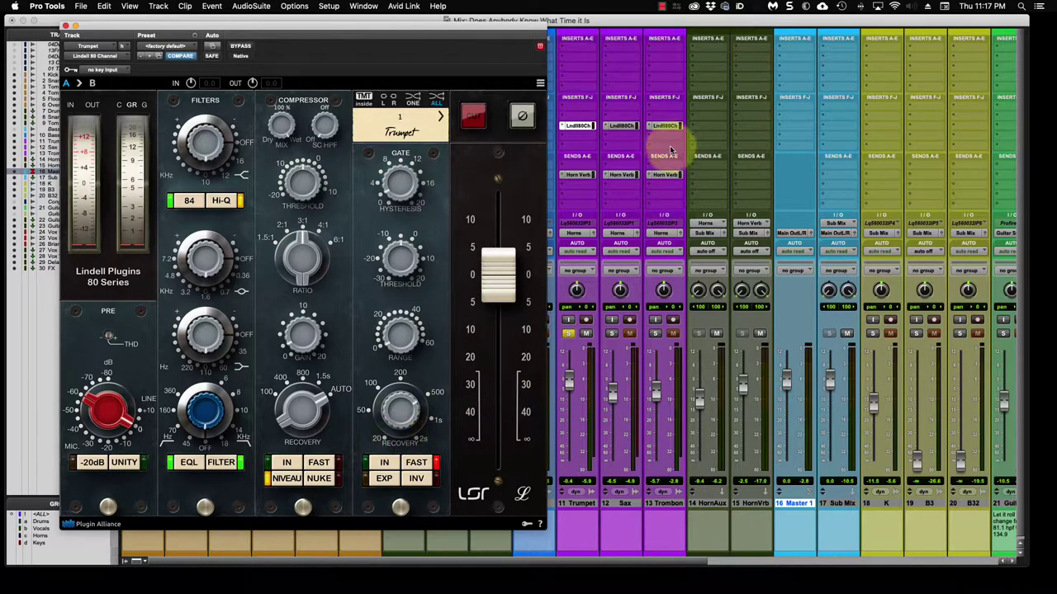
click(629, 127)
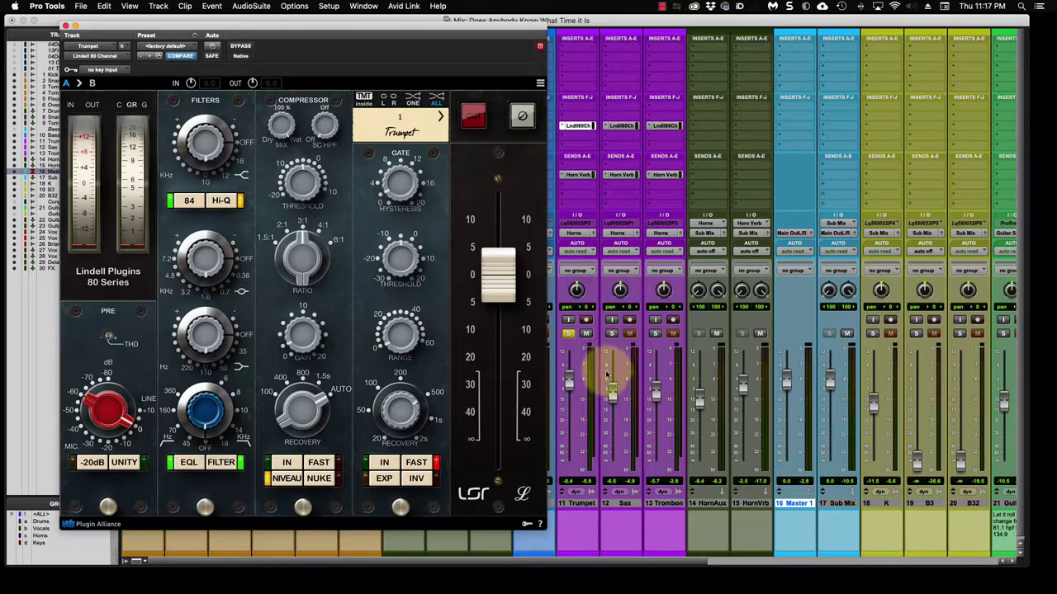
Solo the Sax and Trombone tracks alongside the Trumpet
click(568, 379)
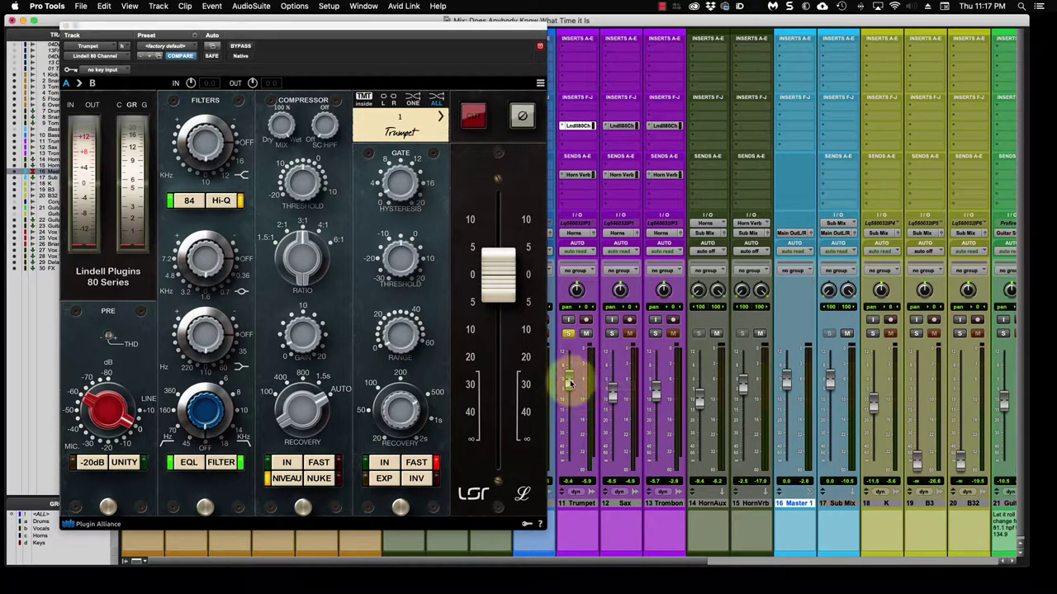
click(611, 334)
click(655, 334)
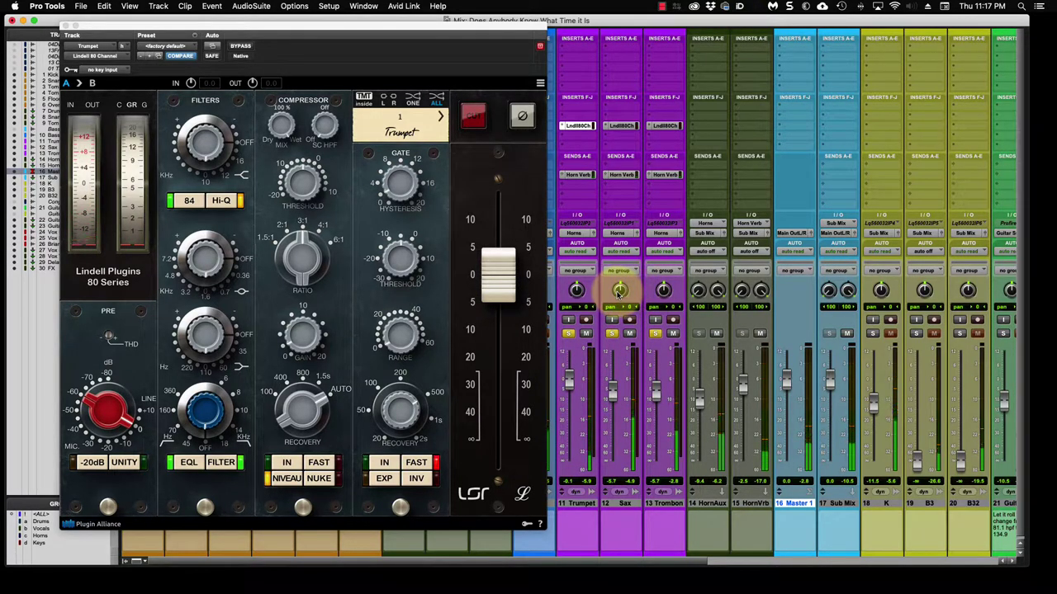
Pan the Sax about 41 left and the Trombone about 38 right, auditioning the Sax at about 42 right for comparison
drag(617, 295, 661, 270)
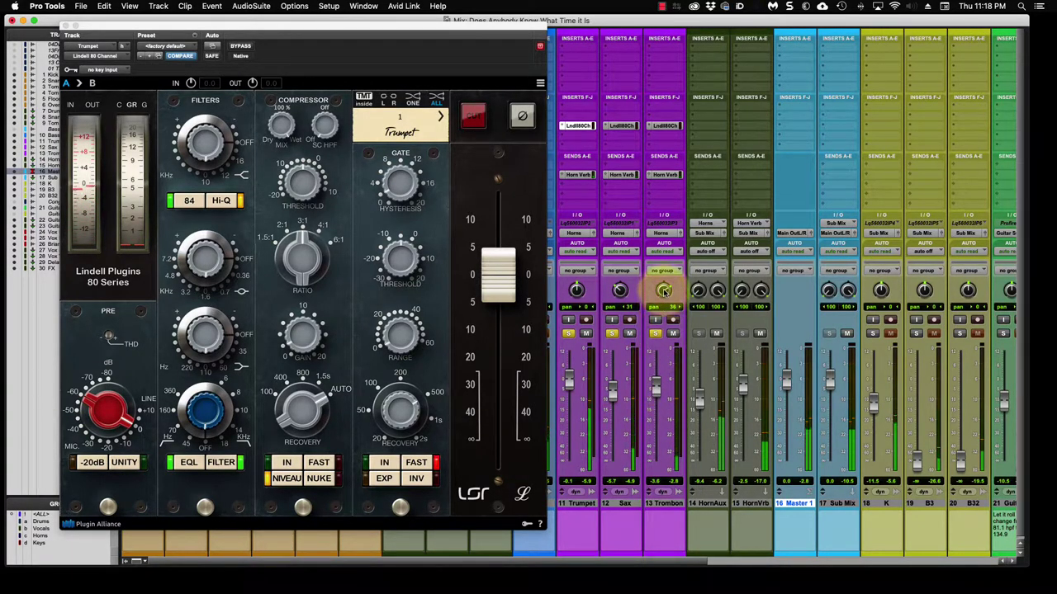
mouse_move(662, 284)
mouse_down()
mouse_move(660, 239)
mouse_move(663, 270)
mouse_move(618, 294)
mouse_move(659, 303)
mouse_up()
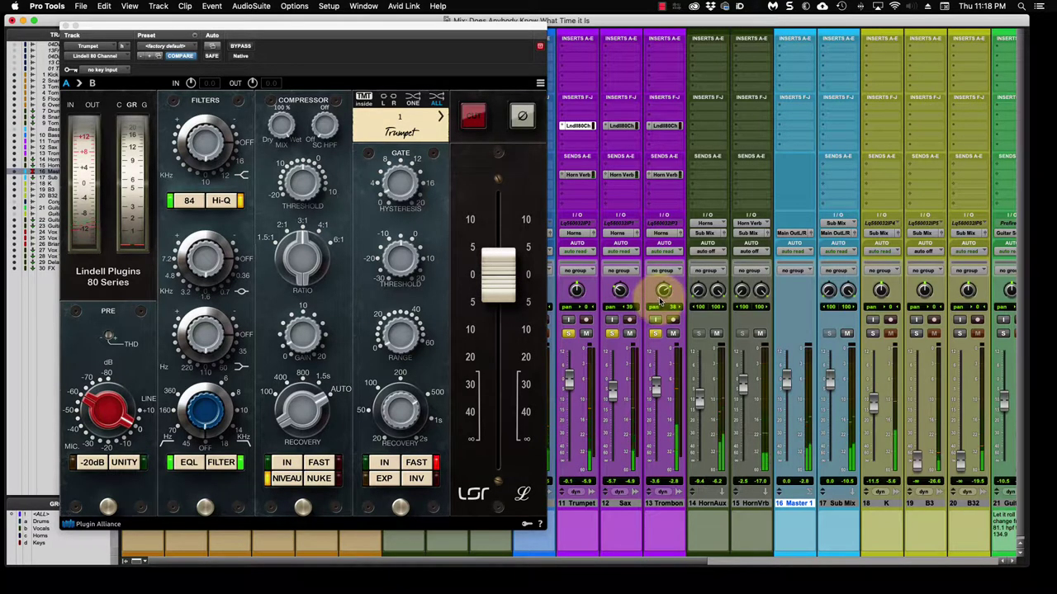
key(space)
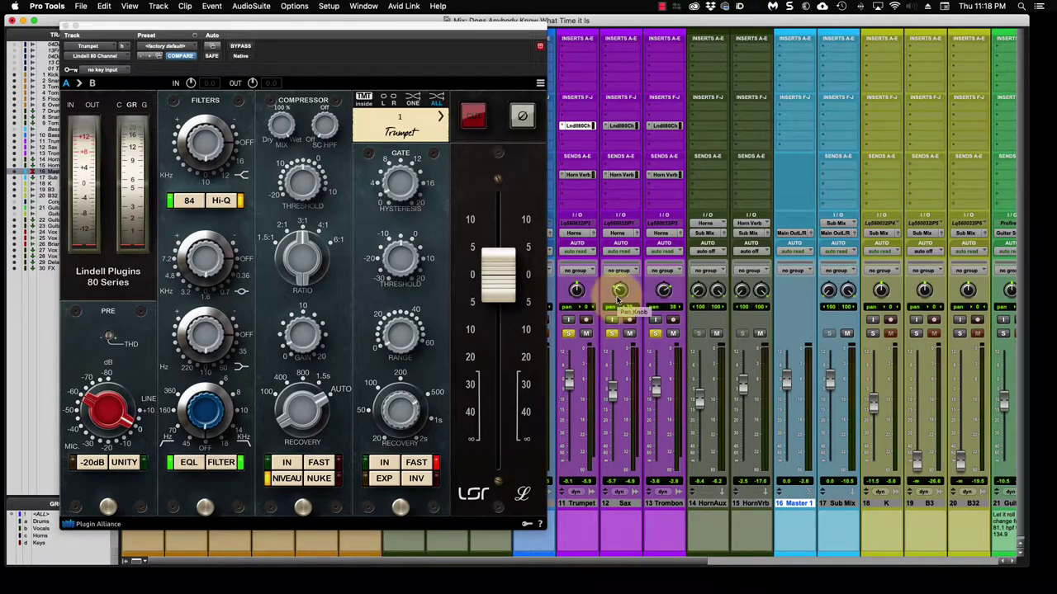
drag(616, 298, 633, 299)
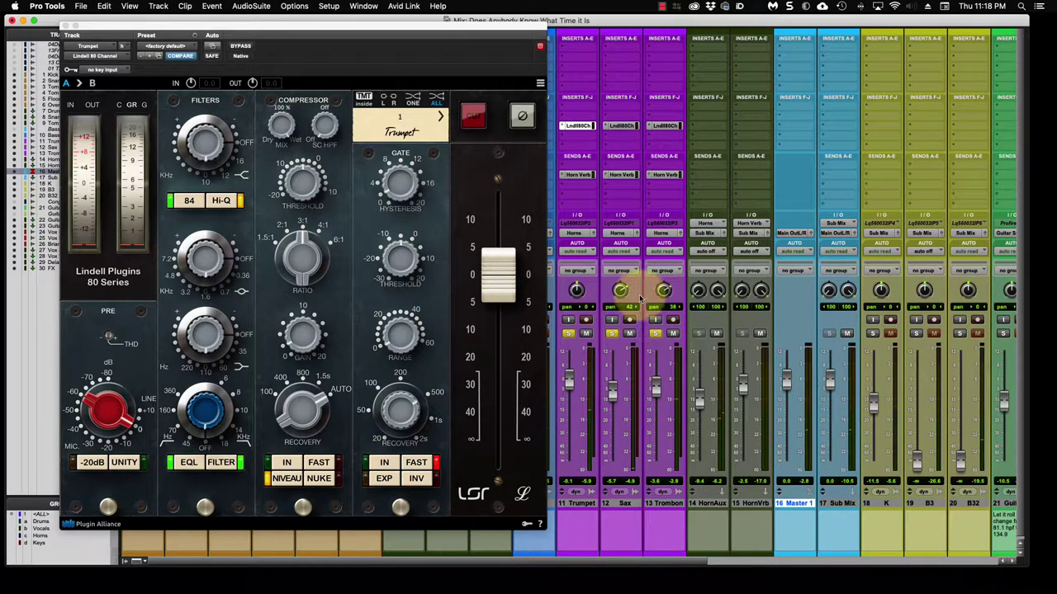
drag(625, 306, 641, 324)
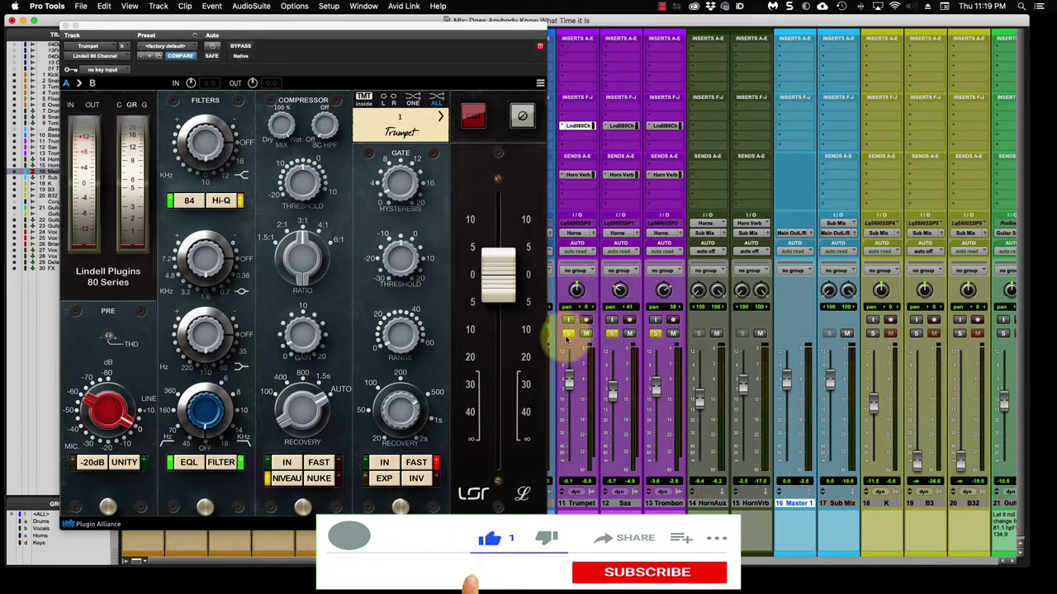
Unsolo the Trumpet, Sax and Trombone tracks to hear the horns in the full mix
click(567, 334)
click(613, 335)
click(659, 334)
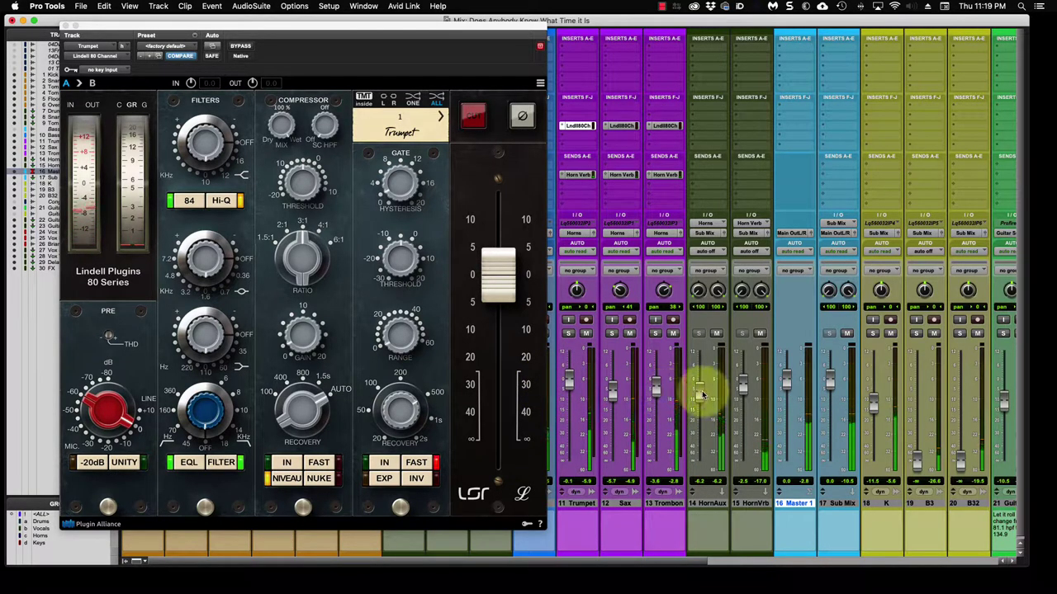
Audition the Sax panned about 31 right, return it to about 40 left and raise its level to about -3.6 dB
drag(621, 294, 617, 249)
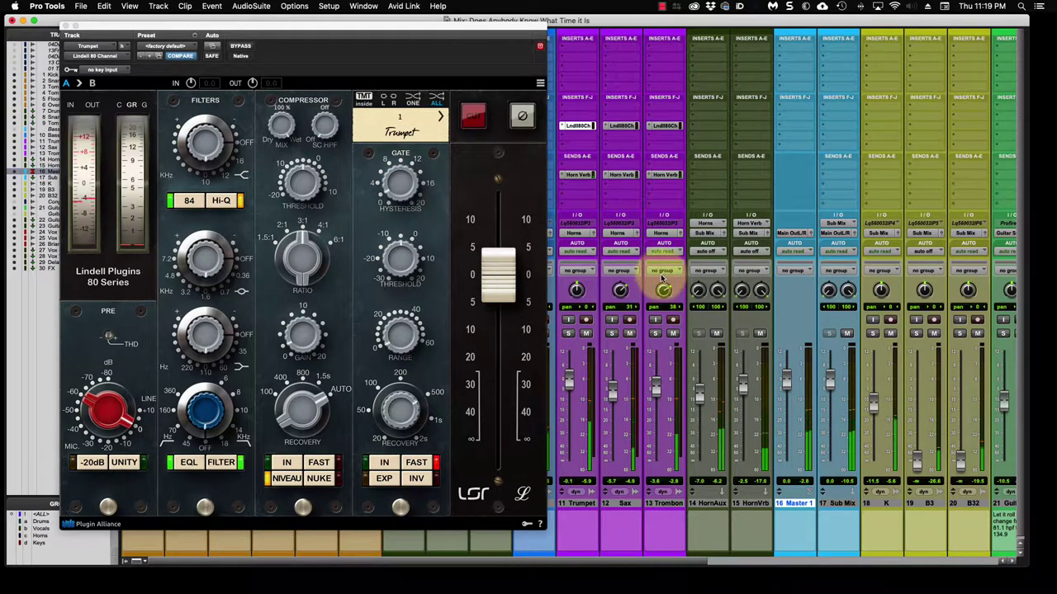
drag(619, 290, 617, 322)
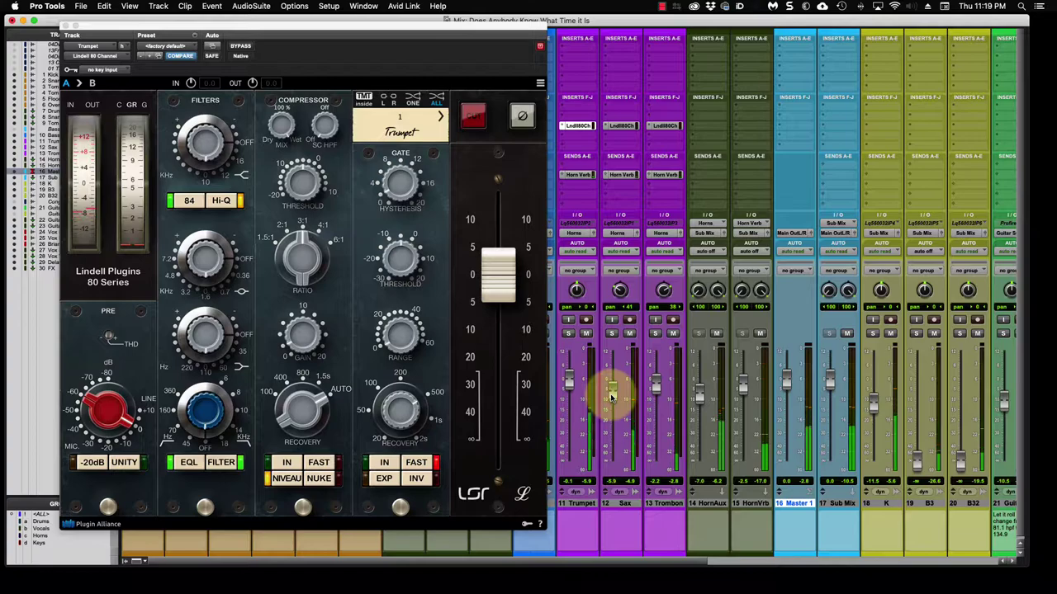
drag(610, 399, 649, 382)
mouse_move(621, 294)
mouse_down()
mouse_move(620, 246)
mouse_move(617, 307)
mouse_move(619, 280)
mouse_up()
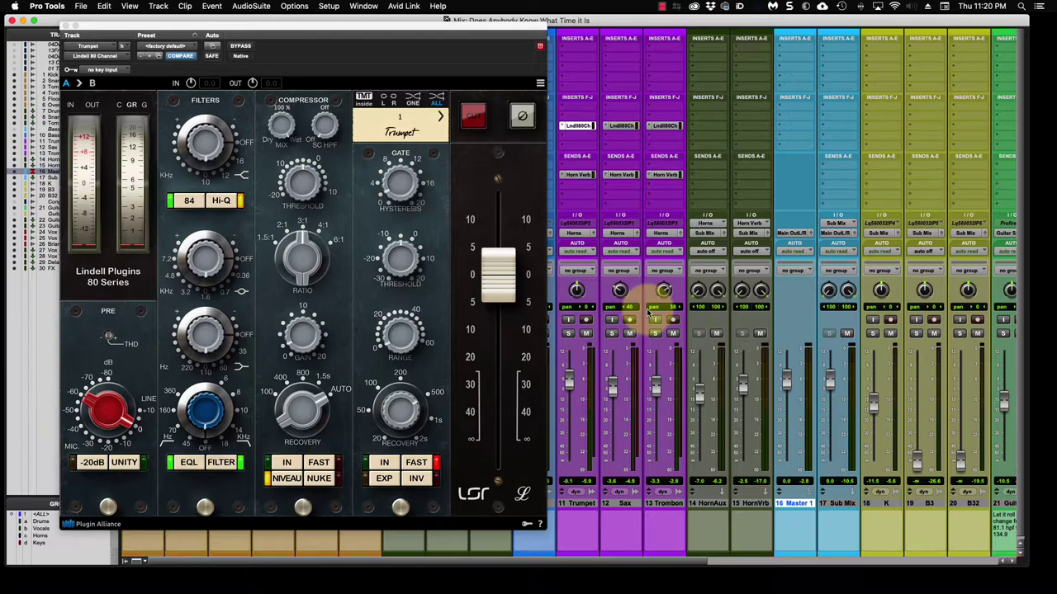
Solo the Trumpet during playback and raise the Horn Aux level to about -2.0 dB
click(567, 333)
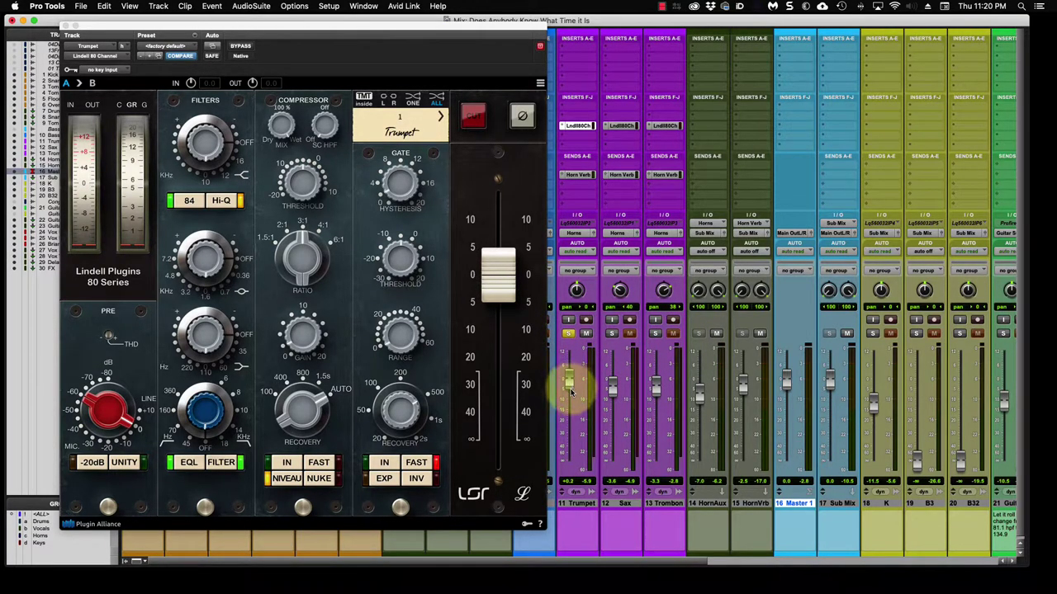
key(space)
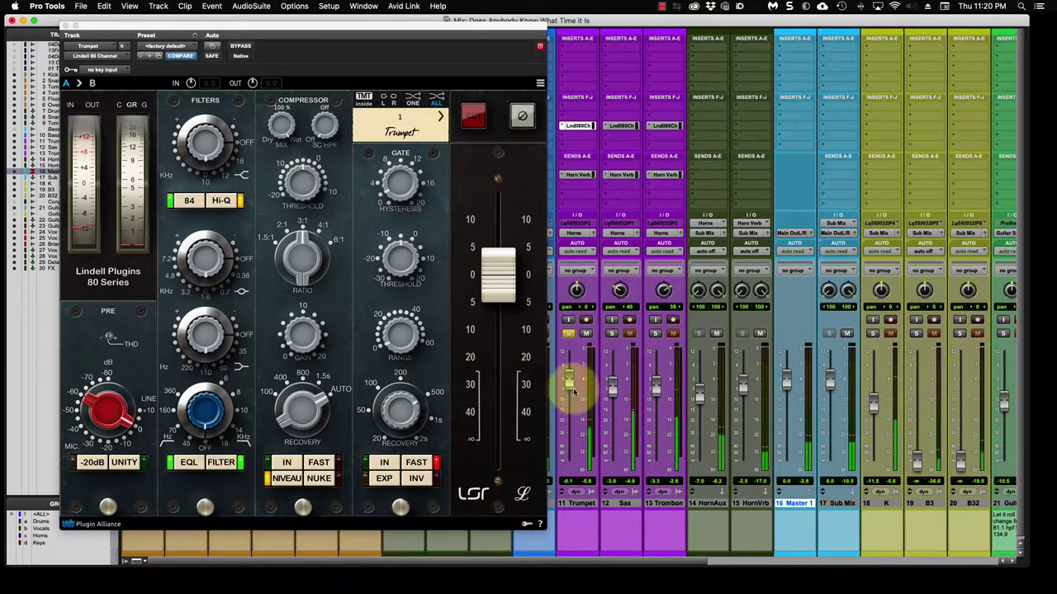
drag(697, 400, 699, 378)
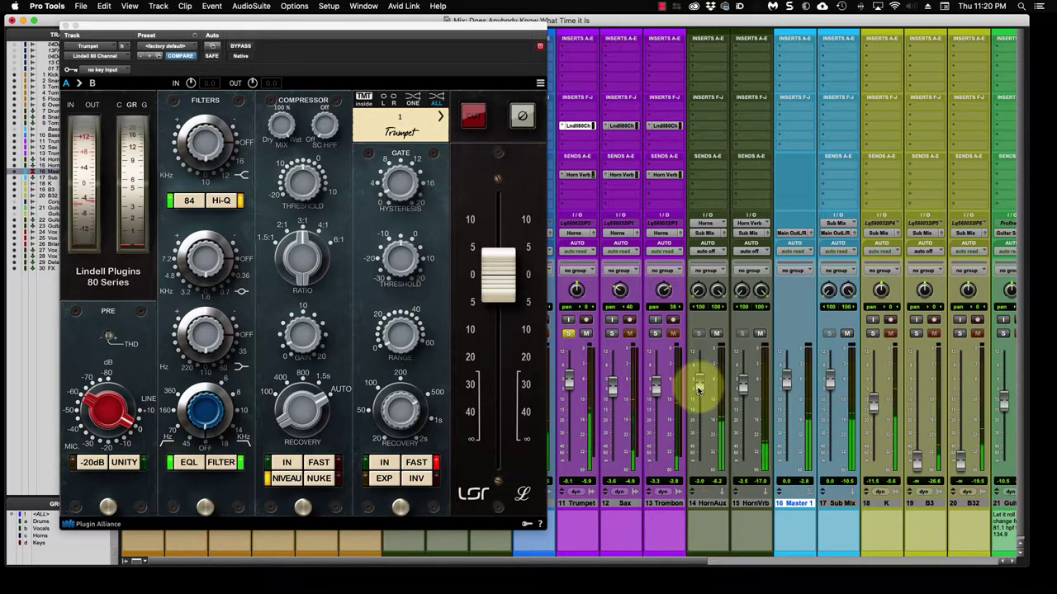
Adjust the high and low shelf bands of the Trumpet's Lindell 80 Channel EQ
click(222, 178)
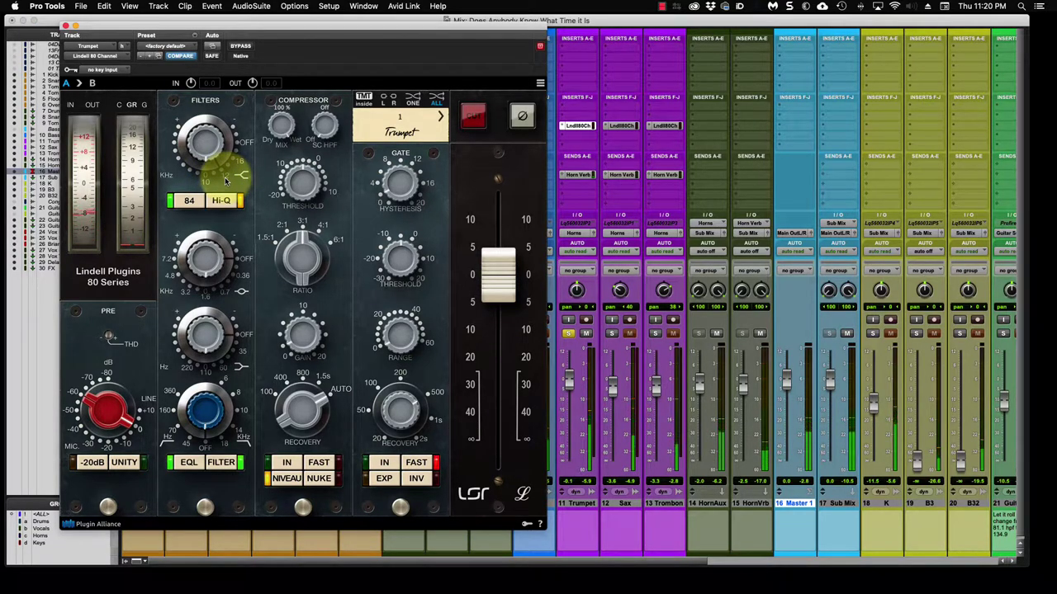
drag(206, 155, 208, 148)
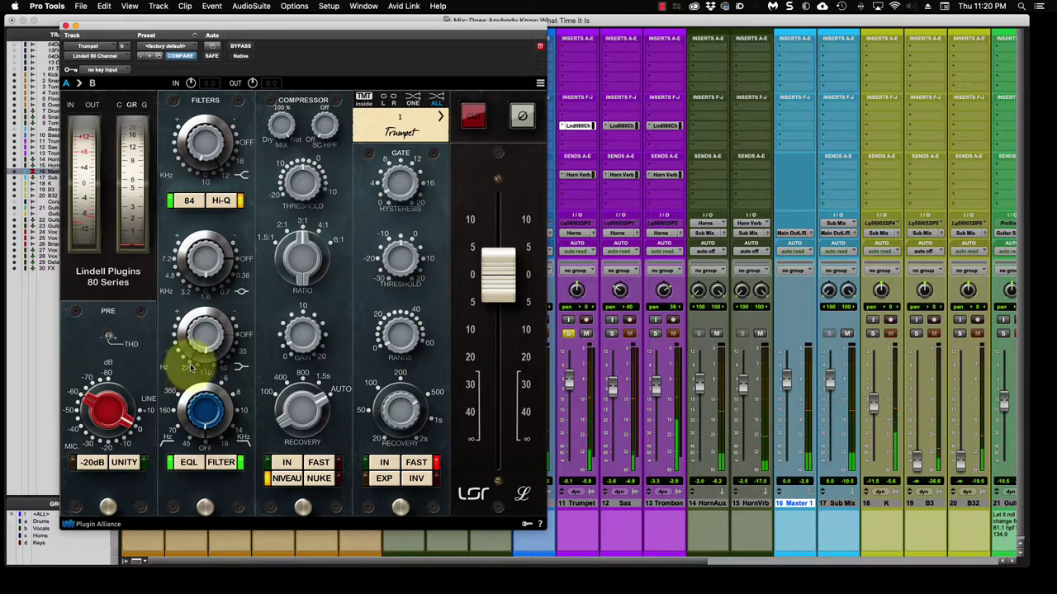
mouse_move(203, 349)
mouse_down()
mouse_move(191, 292)
mouse_move(190, 362)
mouse_move(187, 325)
mouse_move(180, 334)
mouse_move(192, 342)
mouse_move(182, 340)
mouse_move(201, 410)
mouse_move(177, 330)
mouse_move(177, 342)
mouse_move(196, 334)
mouse_up()
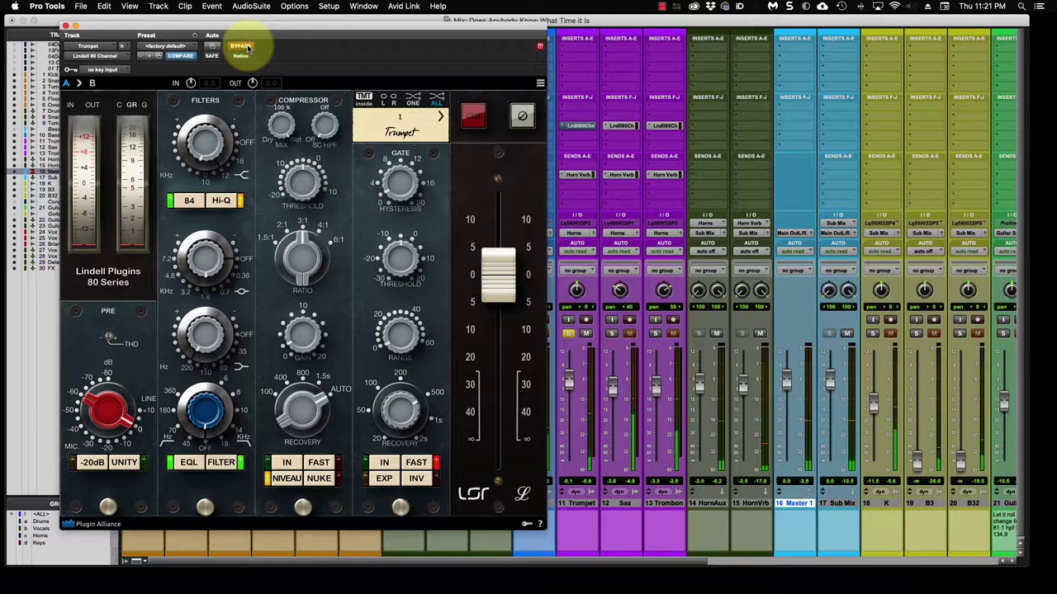
Lower the Trumpet plug-in's output fader slightly below 0, comparing the sound with the plug-in bypassed and active
click(241, 46)
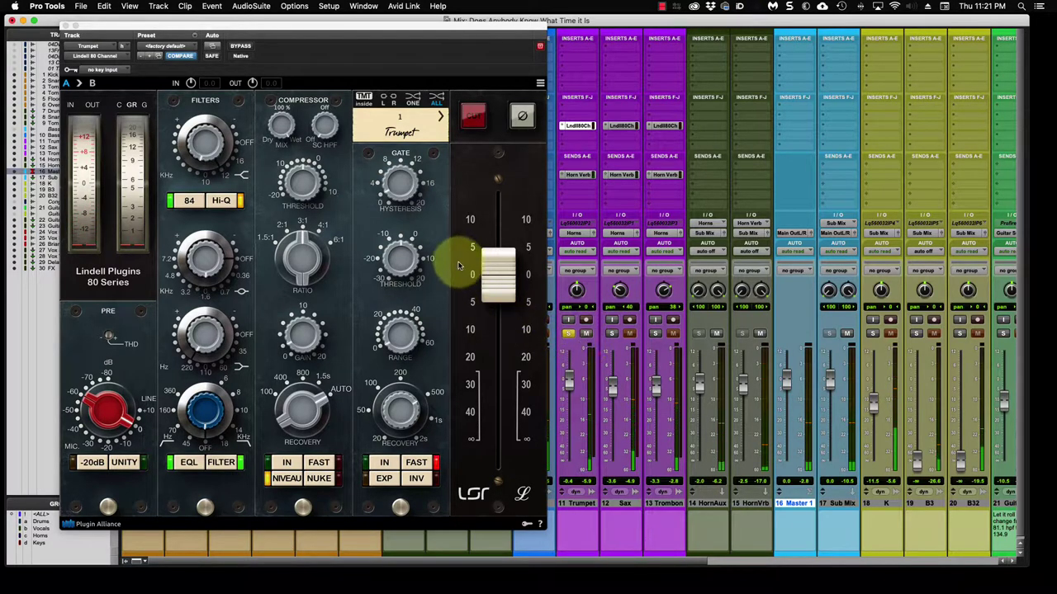
mouse_move(498, 277)
mouse_down()
mouse_move(498, 371)
mouse_move(499, 284)
mouse_up()
click(241, 46)
click(236, 47)
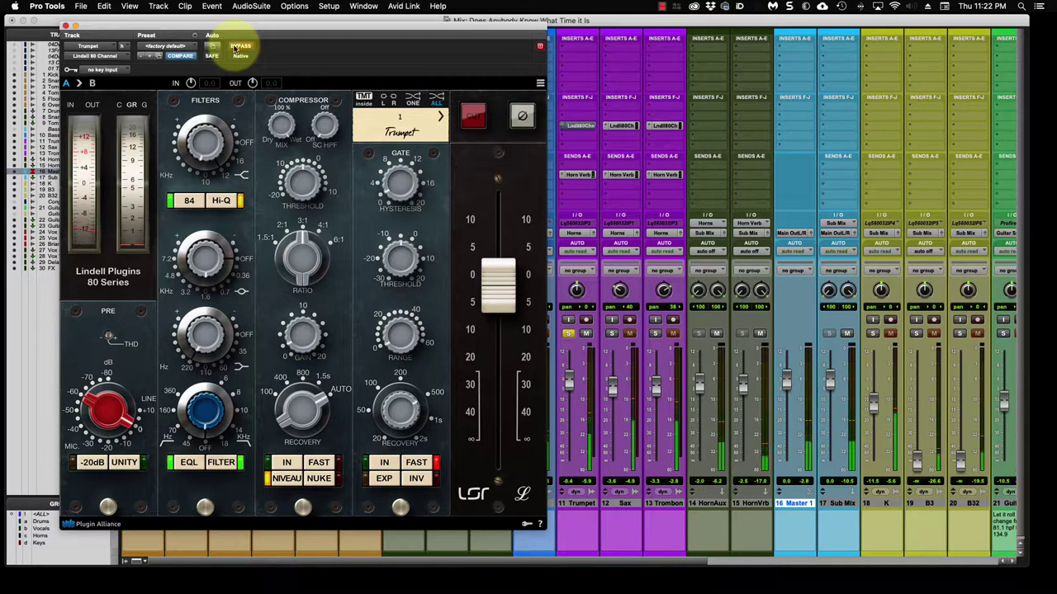
Reactivate the Trumpet's bypassed Lindell 80 Channel plug-in and unsolo the Trumpet track
click(238, 47)
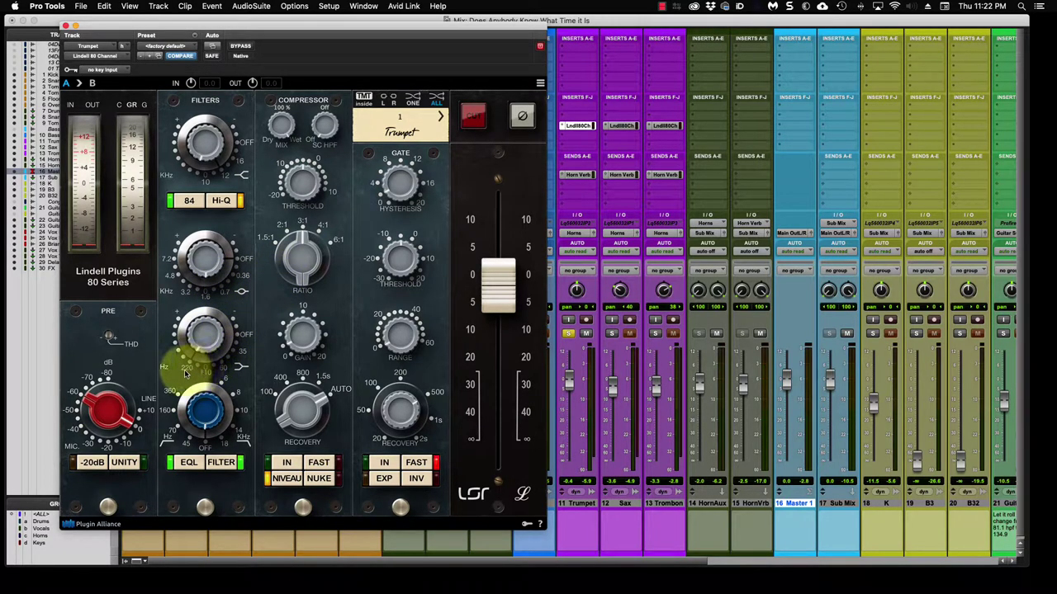
mouse_move(205, 145)
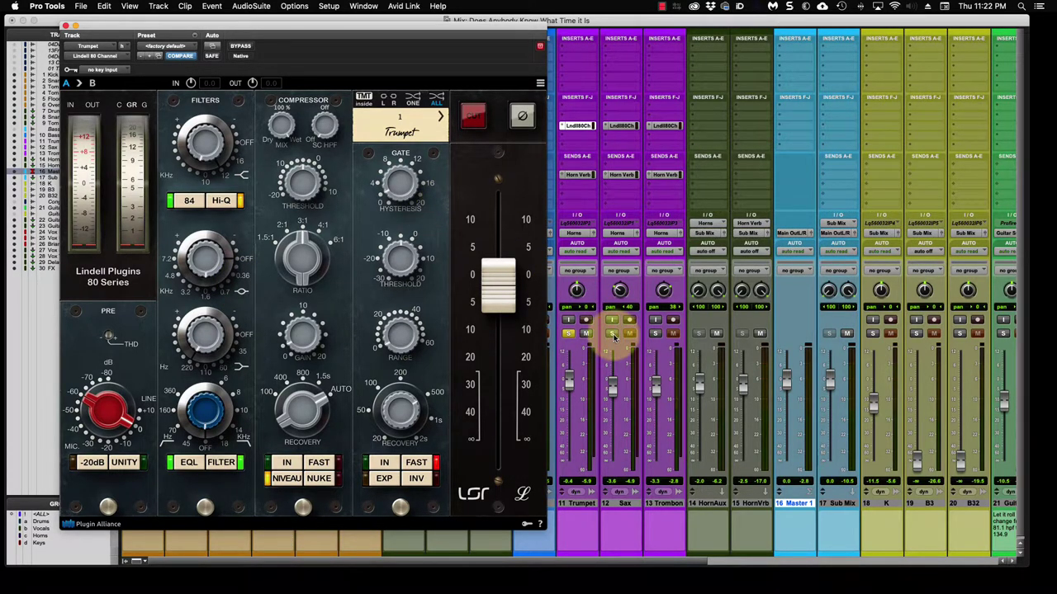
click(568, 334)
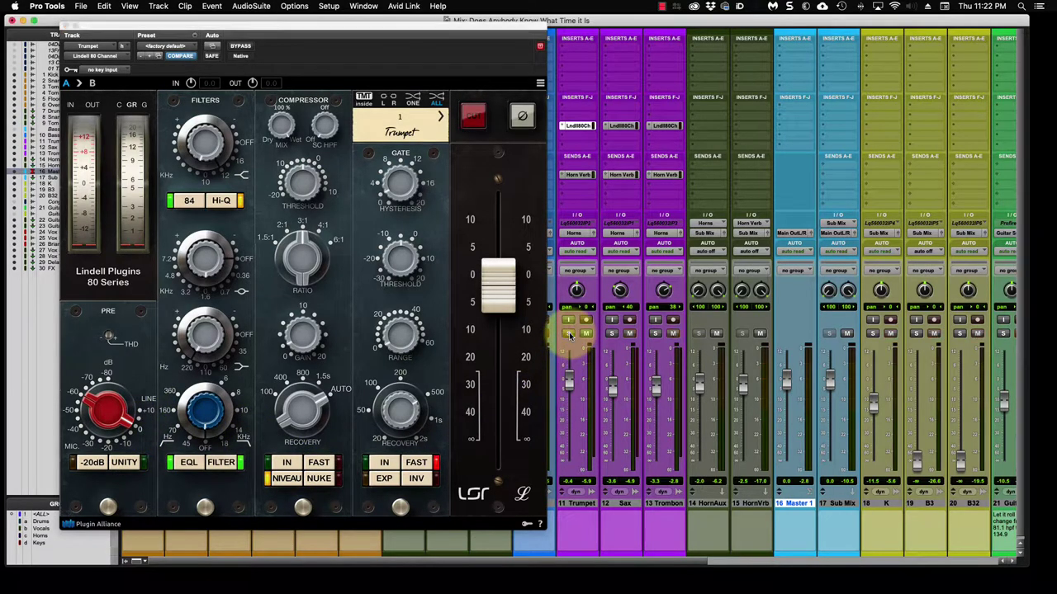
Solo the Sax during playback, raise its level to about -0.6 dB, and open its Lindell 80 Channel plug-in
click(612, 333)
key(space)
drag(613, 392, 612, 386)
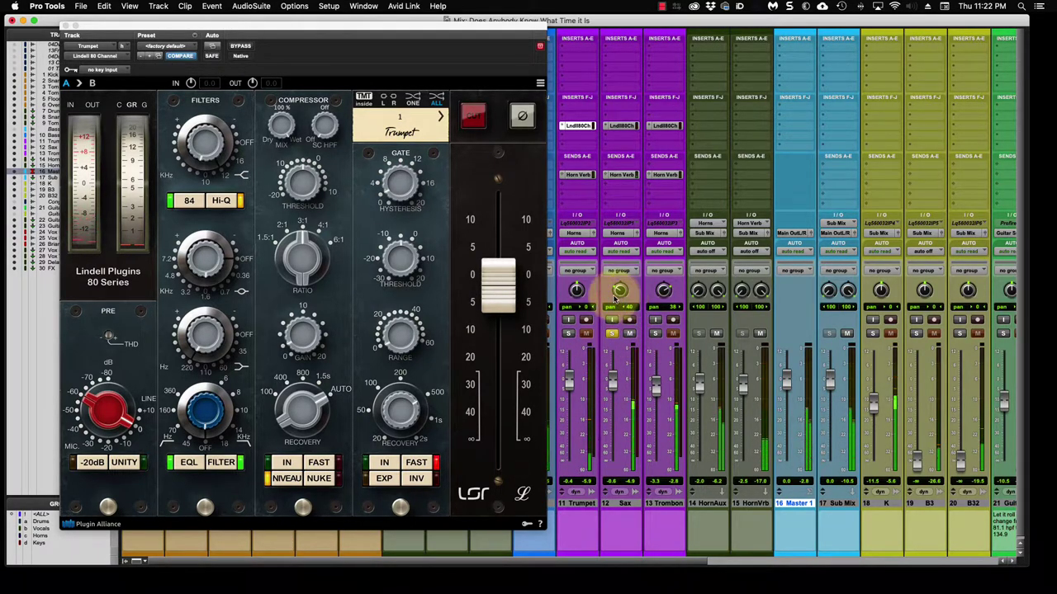
click(621, 126)
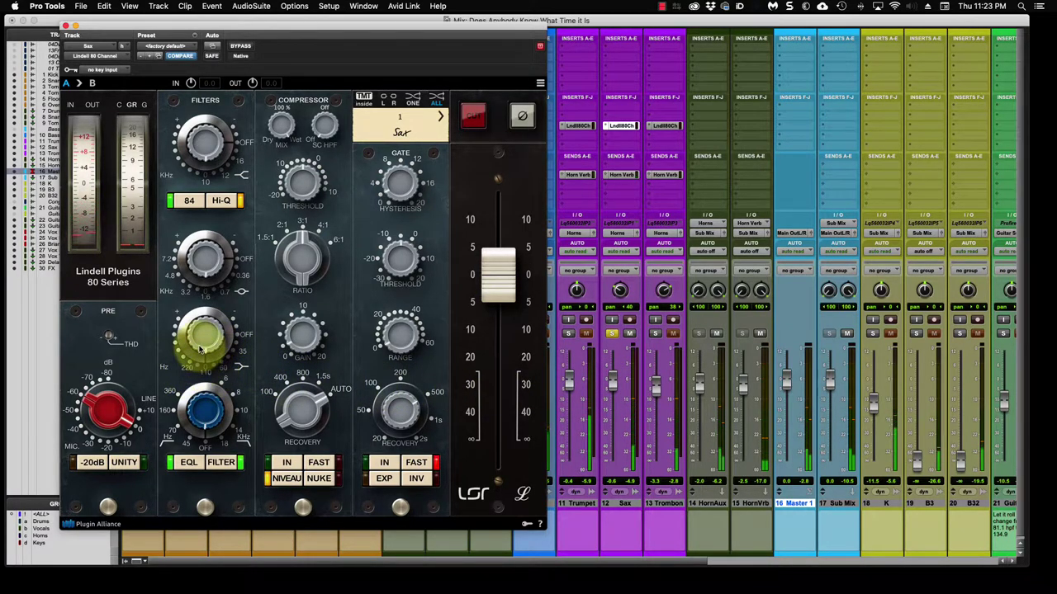
Adjust the low, mid and high EQ bands of the Sax's Lindell 80 Channel during playback
mouse_move(204, 341)
mouse_down()
mouse_move(189, 317)
mouse_move(197, 328)
mouse_move(199, 286)
mouse_move(190, 332)
mouse_up()
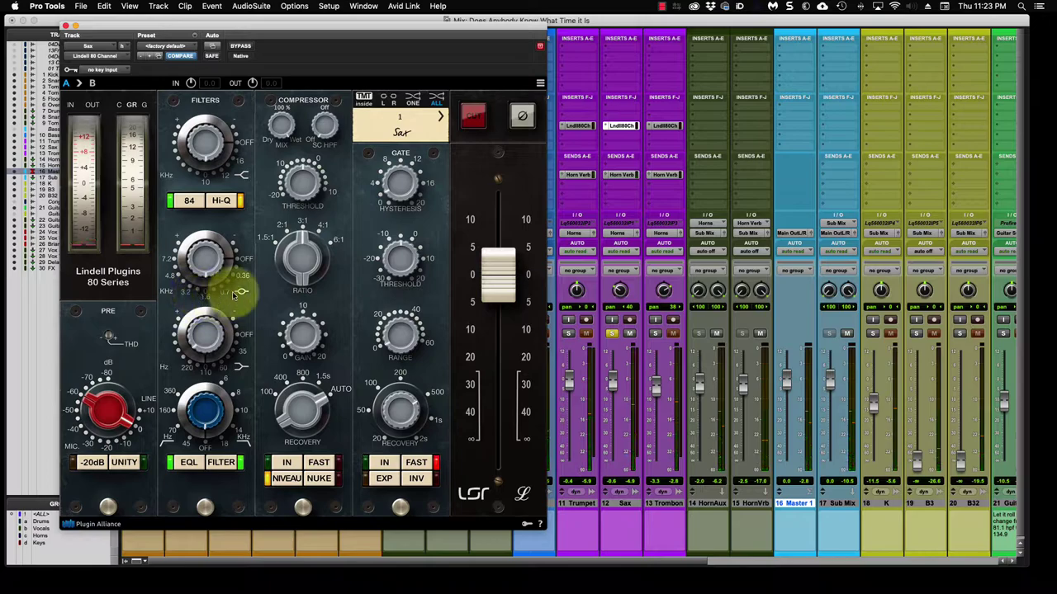
key(space)
drag(208, 267, 206, 263)
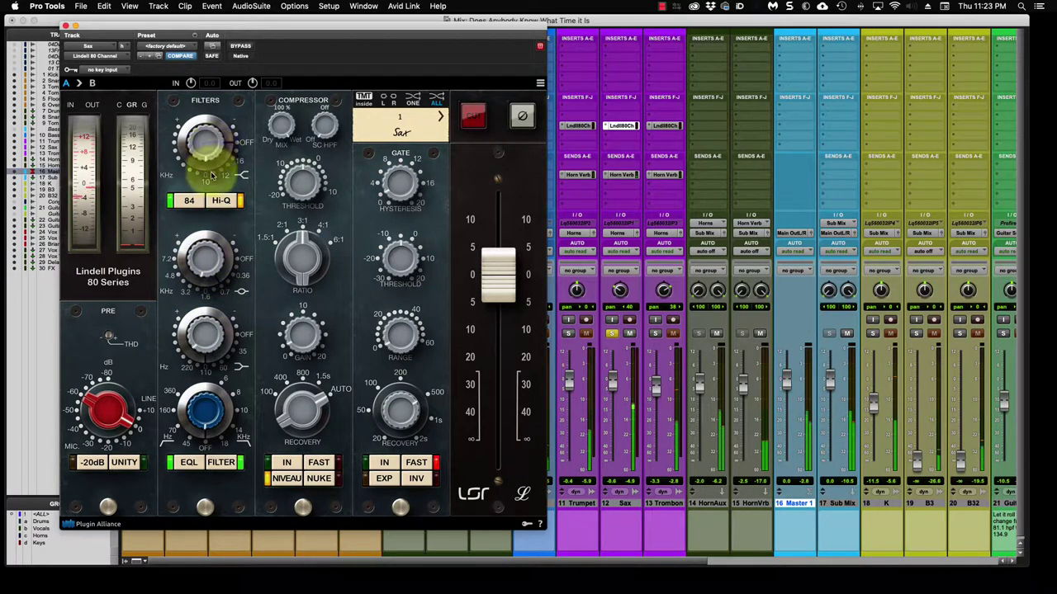
drag(200, 145, 199, 144)
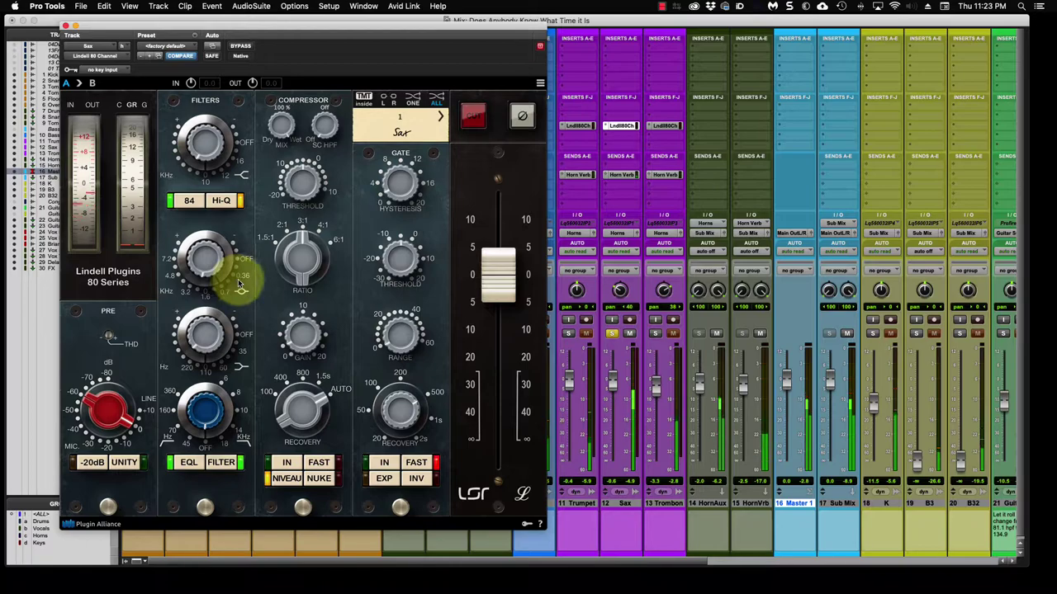
drag(202, 258, 198, 271)
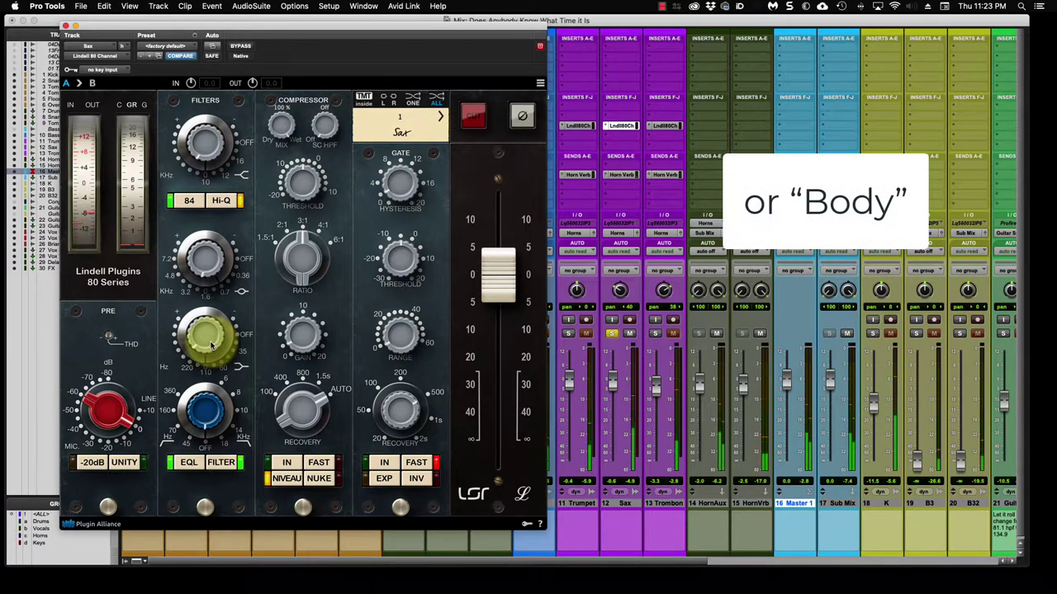
mouse_move(208, 343)
mouse_down()
mouse_move(199, 308)
mouse_move(189, 319)
mouse_move(195, 355)
mouse_move(201, 347)
mouse_up()
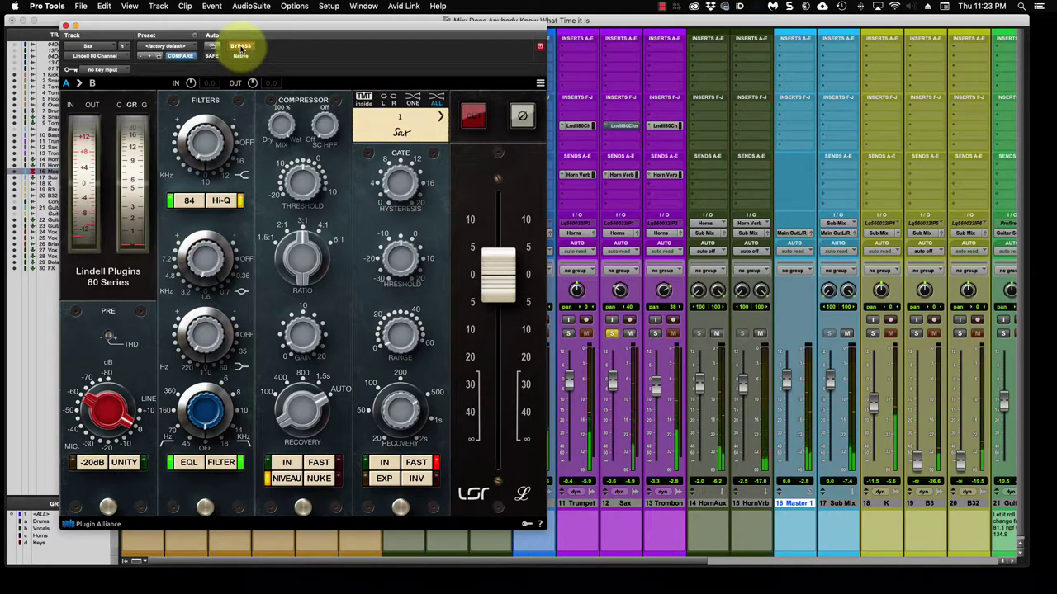
Lower the Sax plug-in's output fader slightly below 0 to match the level of the bypassed sound
drag(515, 292, 510, 307)
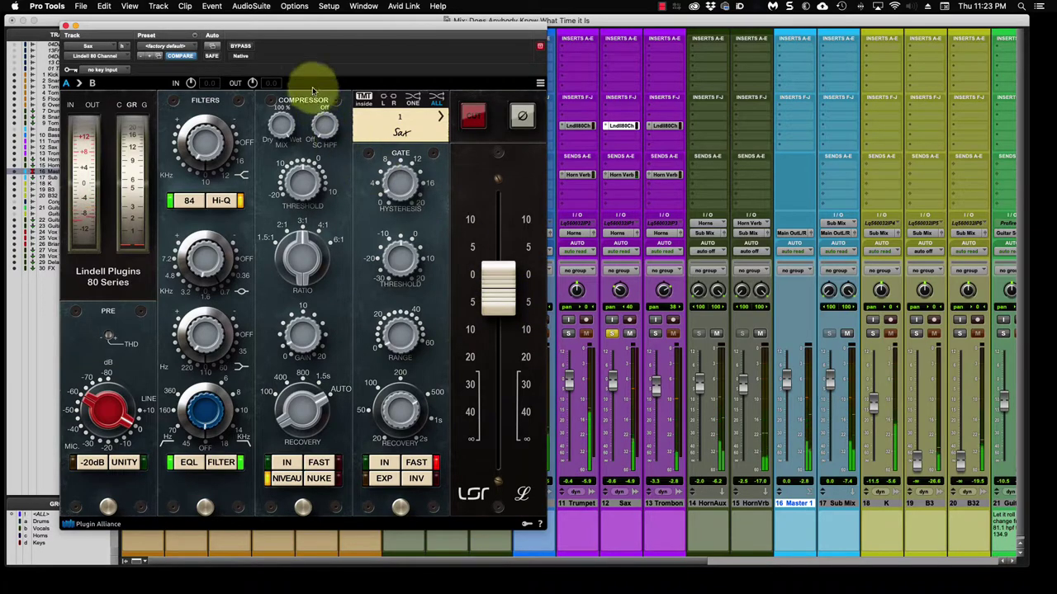
click(246, 47)
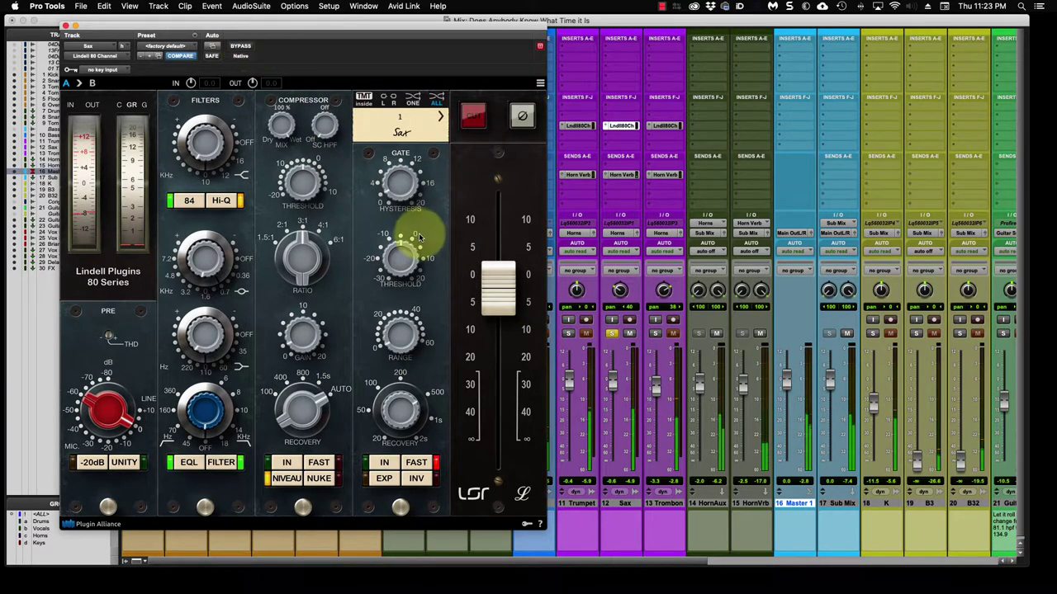
drag(484, 293, 491, 293)
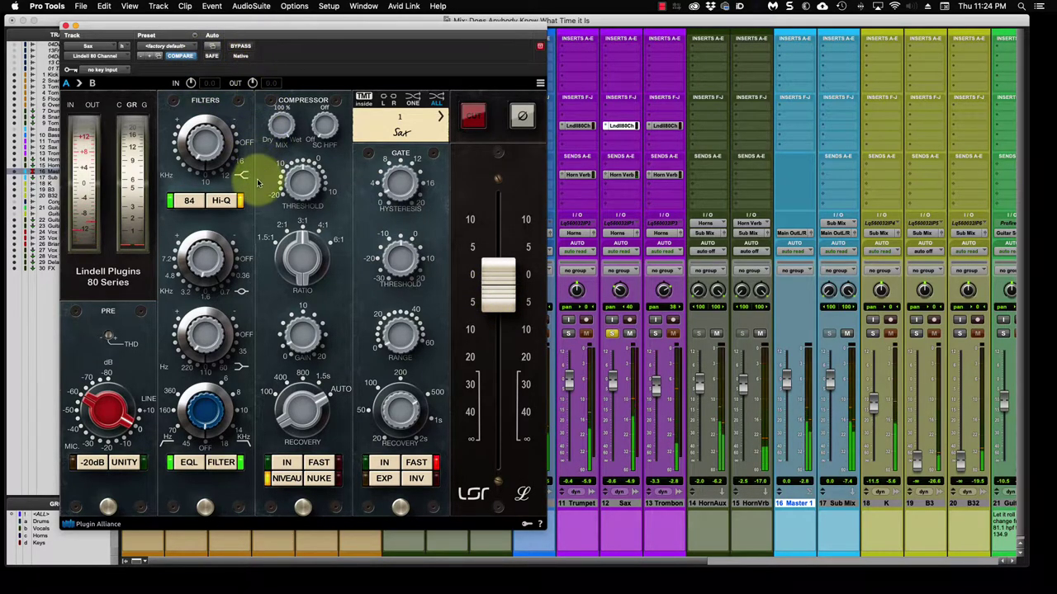
Fine-tune the Sax's high EQ band, trying Hi-Q switched off and leaving it switched on
drag(206, 142, 203, 162)
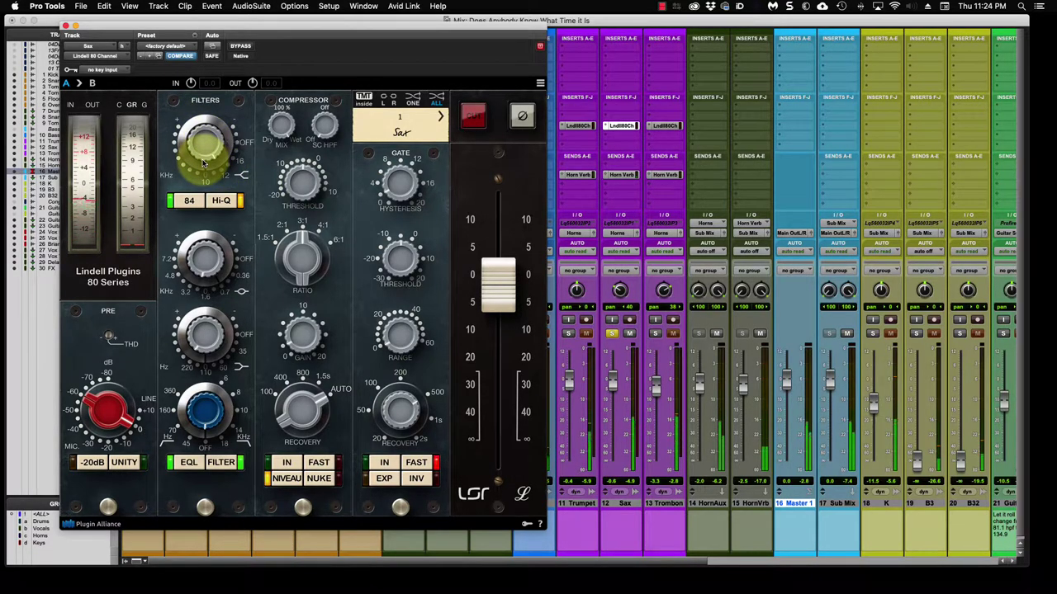
mouse_move(184, 141)
mouse_down()
mouse_move(196, 163)
mouse_move(196, 138)
mouse_up()
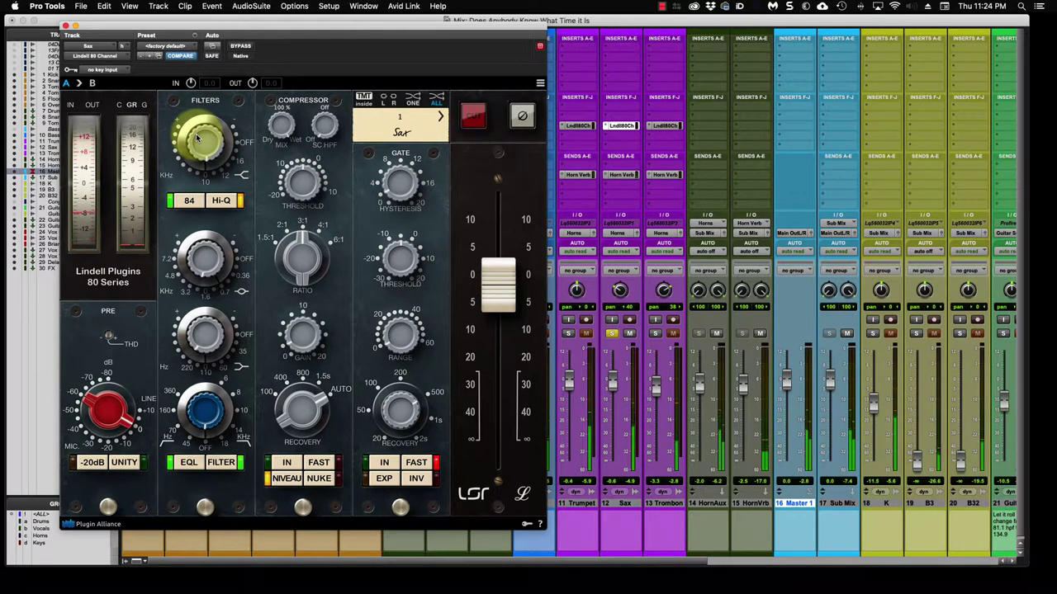
click(223, 201)
drag(205, 145, 194, 114)
click(211, 201)
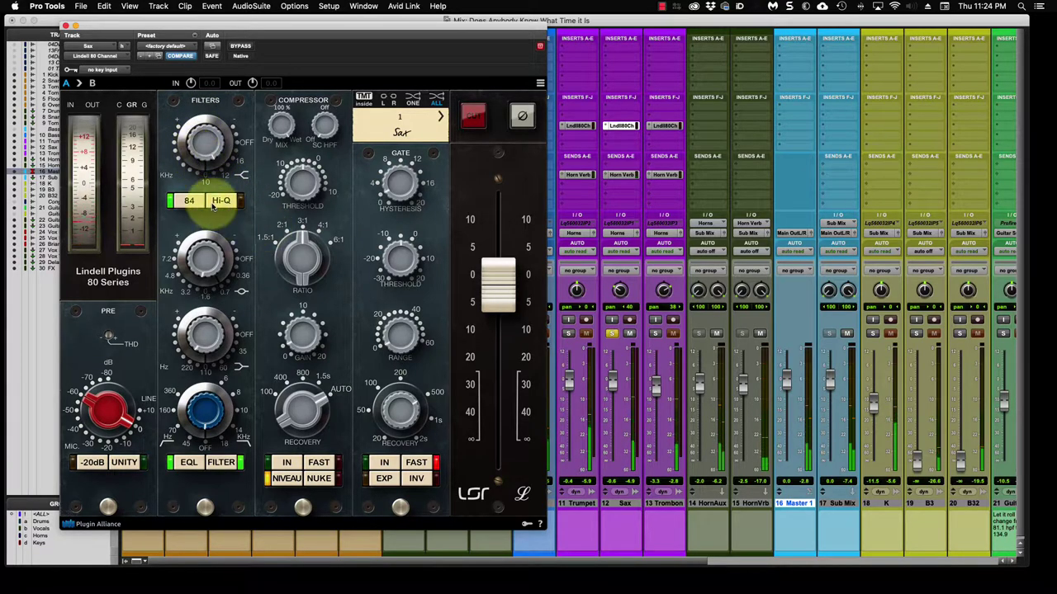
mouse_move(206, 159)
mouse_down()
mouse_move(198, 148)
mouse_move(207, 151)
mouse_up()
Compare the Sax with its plug-in bypassed and active, leave it active, and move the solo from Sax to Trombone
click(237, 48)
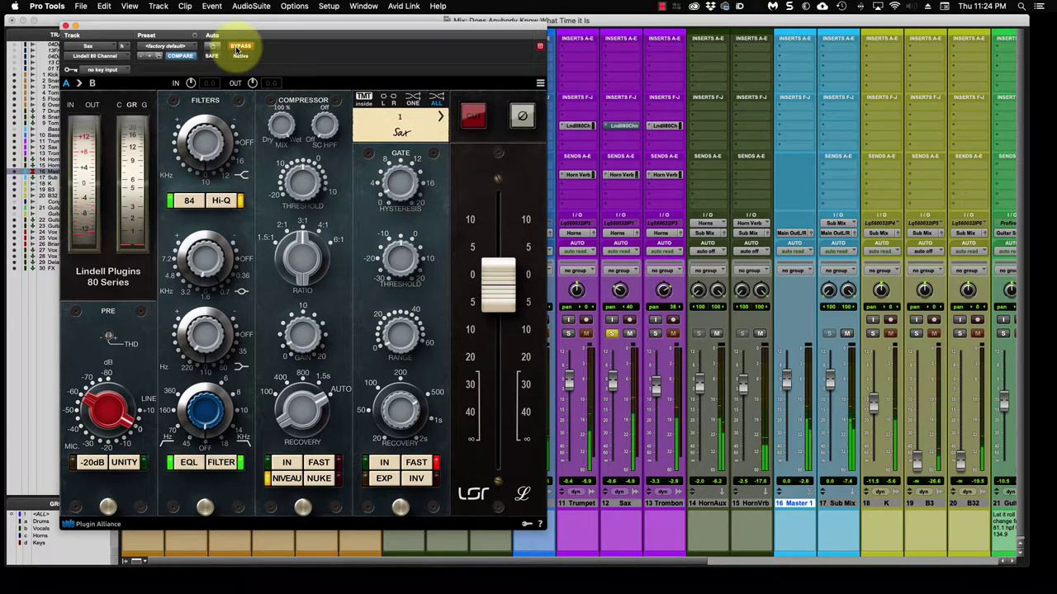
click(238, 48)
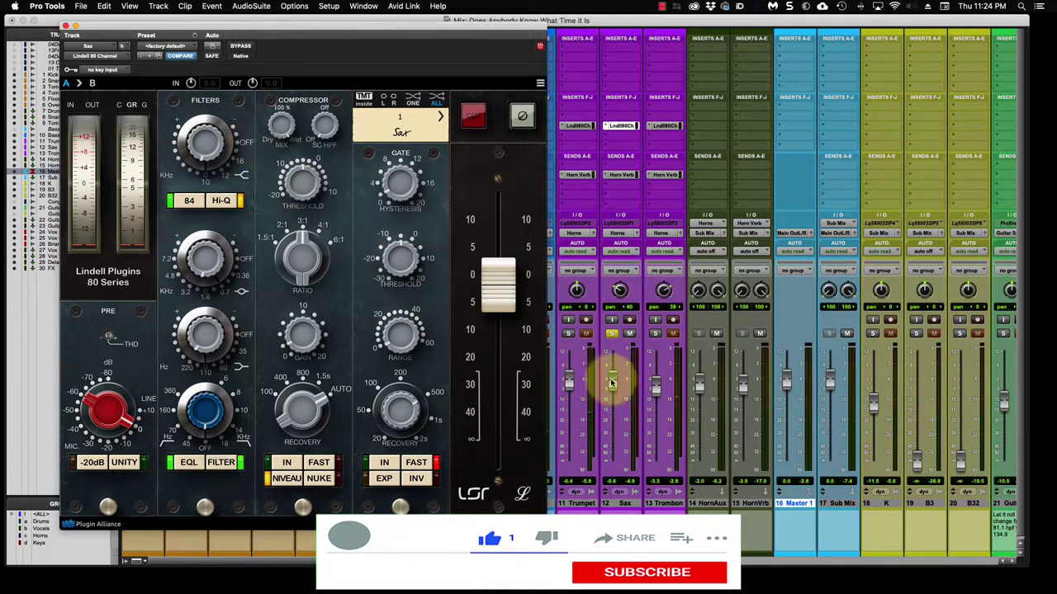
click(612, 334)
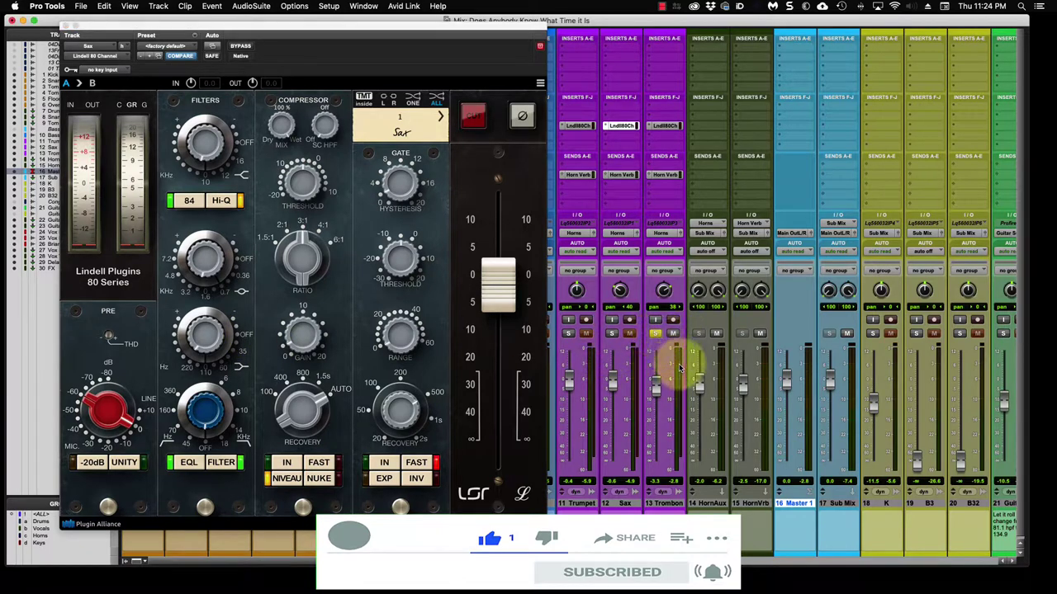
Open the Trombone's Lindell 80 Channel, lower its output fader slightly below 0, and adjust the low EQ band
click(666, 125)
drag(494, 283, 495, 289)
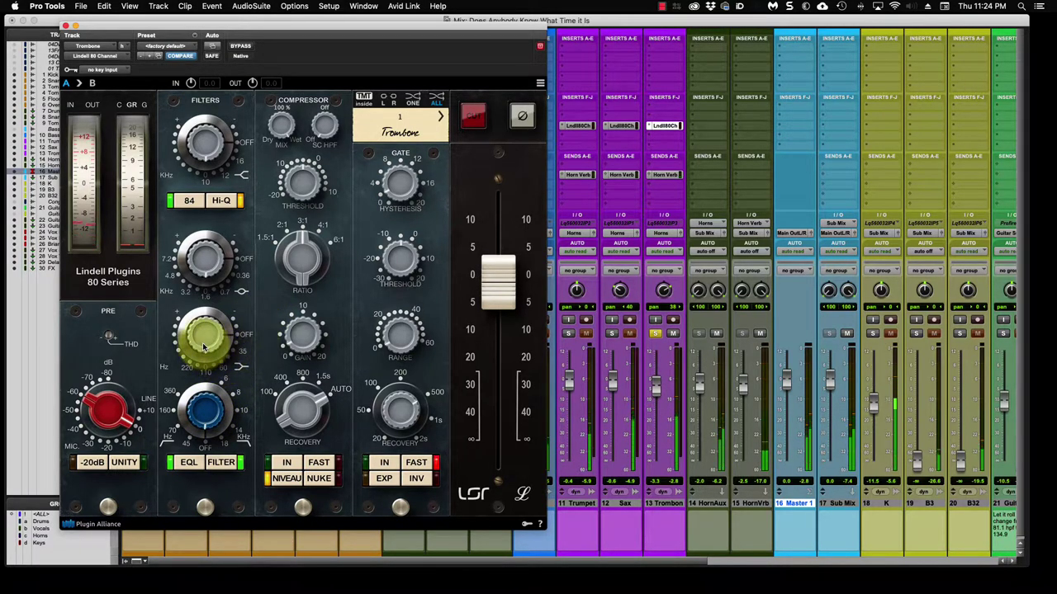
drag(206, 345, 205, 338)
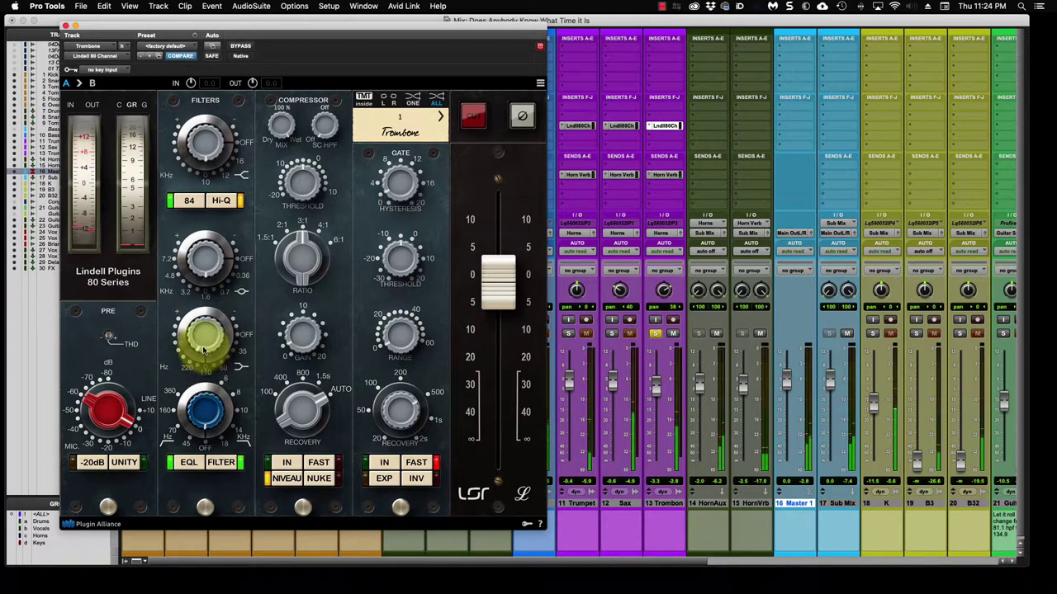
drag(206, 346, 196, 299)
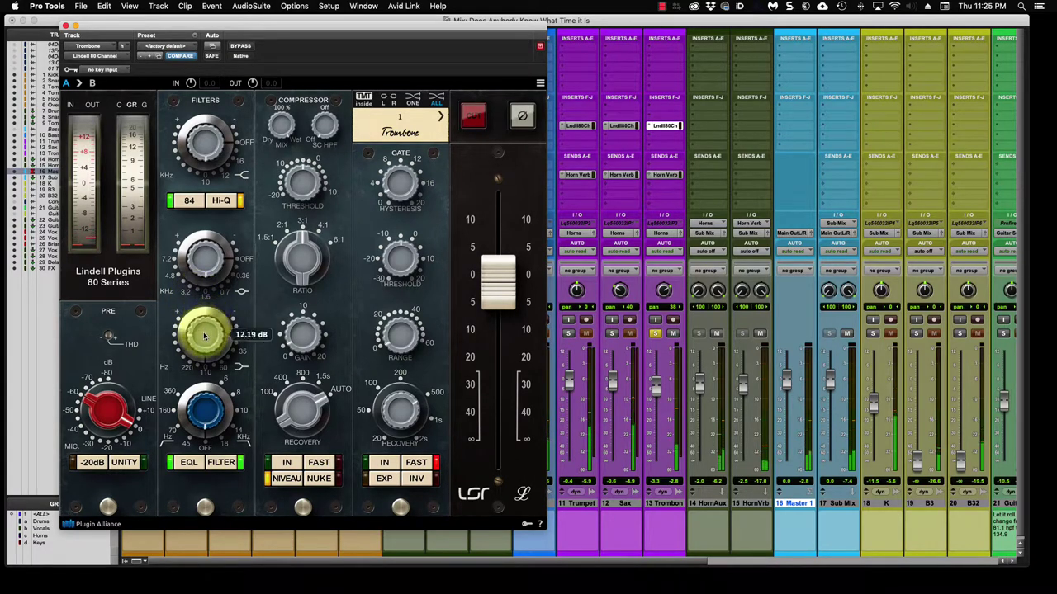
drag(203, 334, 204, 350)
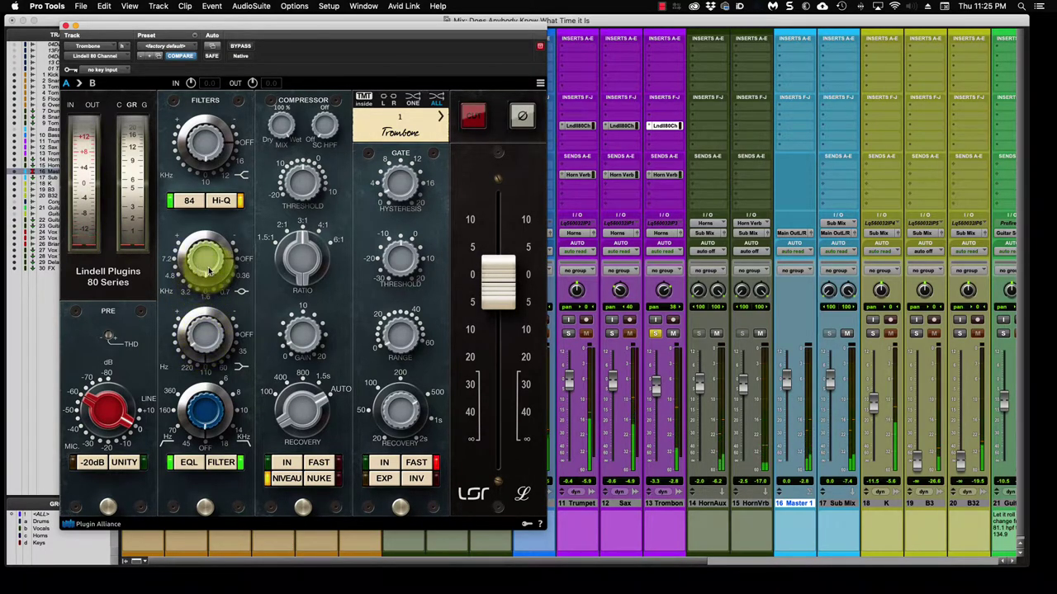
Adjust the Trombone's mid and high EQ bands, and compare the sound with the plug-in bypassed and active
mouse_move(207, 266)
mouse_down()
mouse_move(199, 234)
mouse_move(196, 260)
mouse_up()
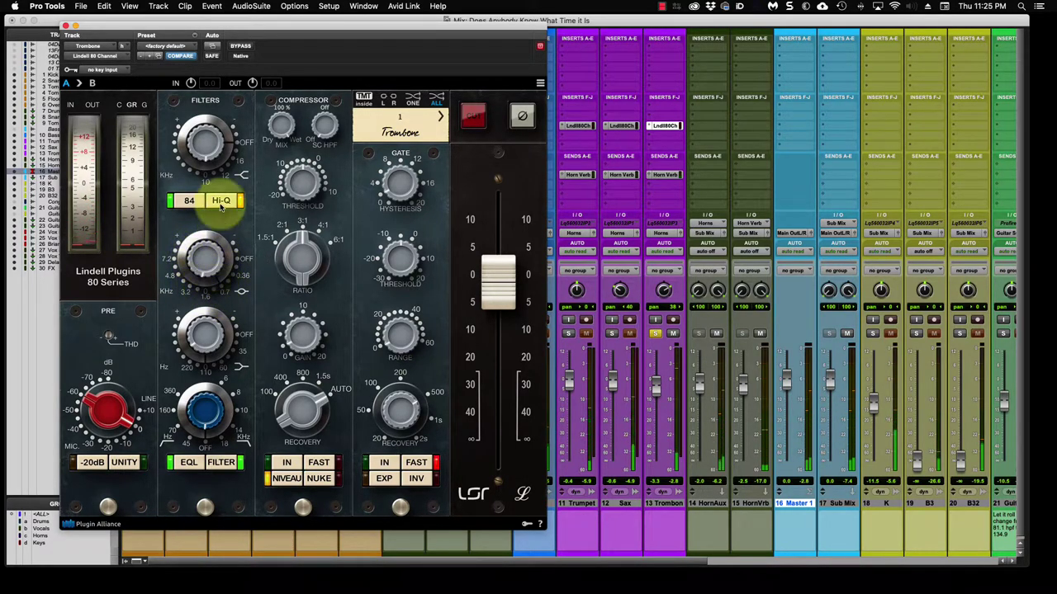
mouse_move(205, 148)
mouse_down()
mouse_move(202, 135)
mouse_move(207, 153)
mouse_up()
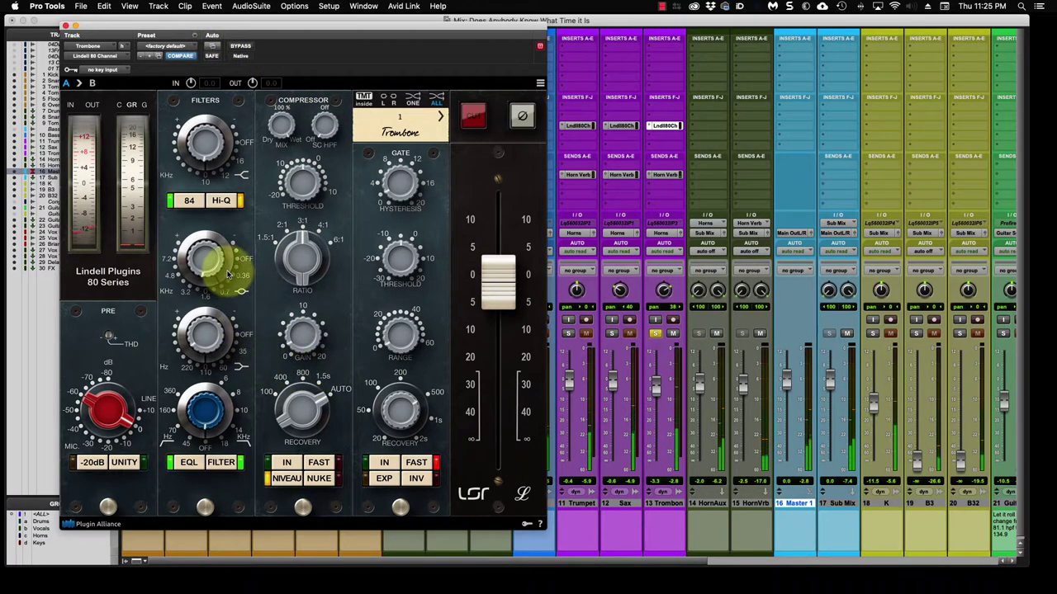
mouse_move(204, 156)
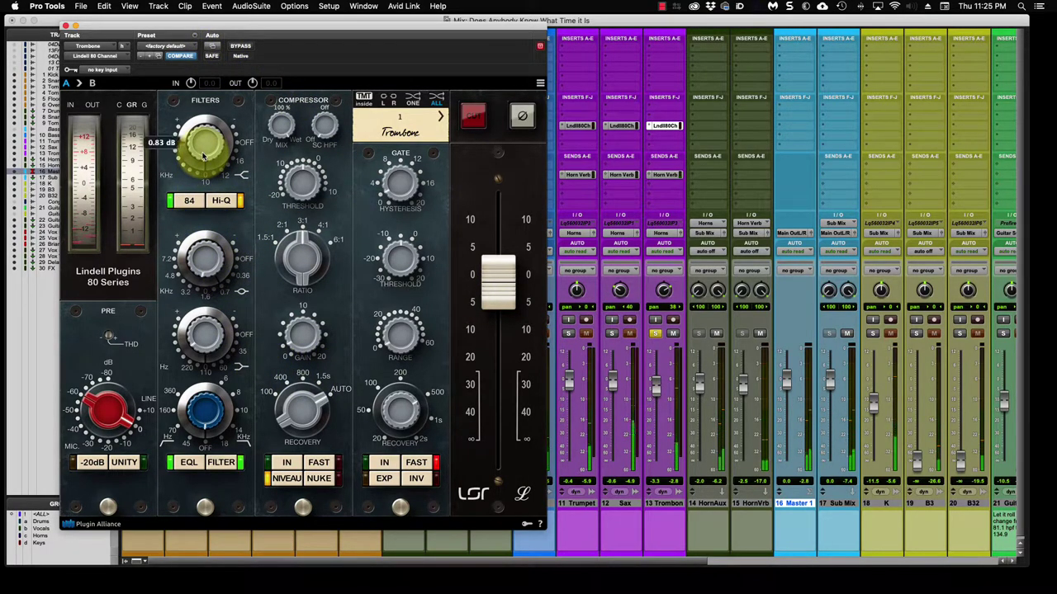
click(240, 47)
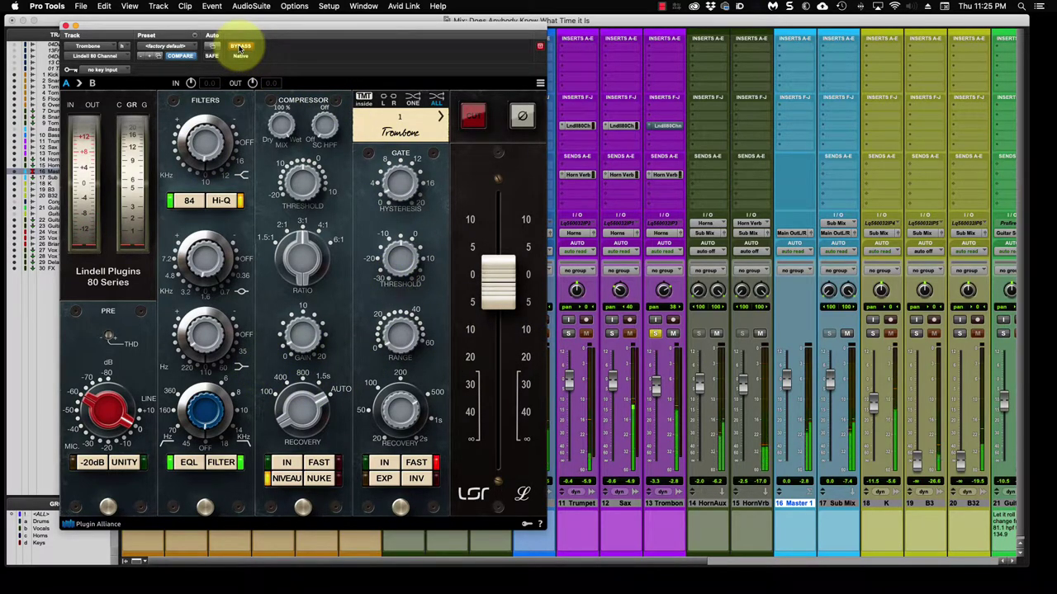
click(240, 47)
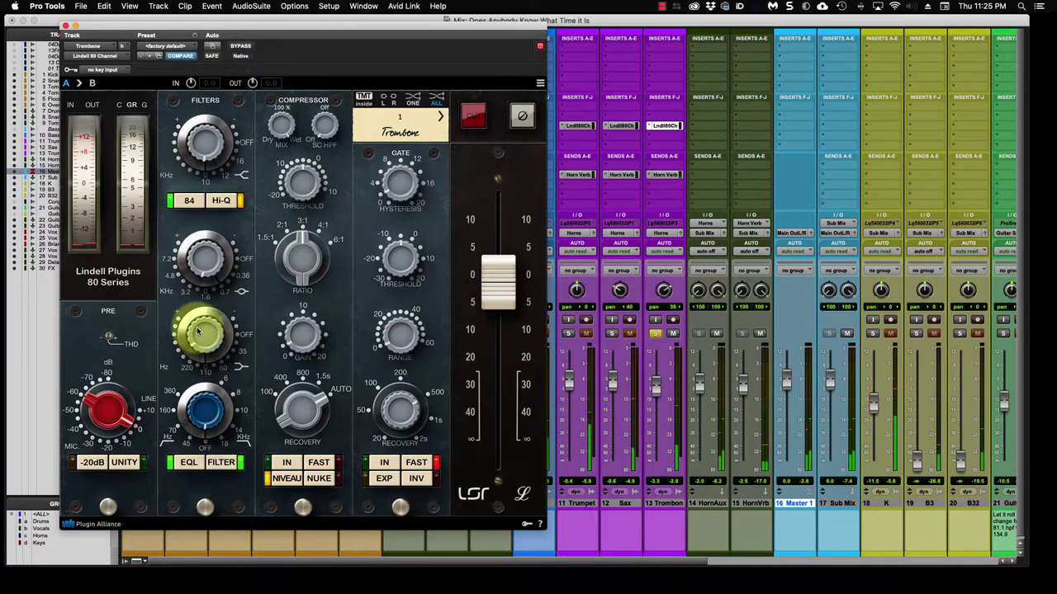
Readjust the Trombone's low EQ band and set the mid band gain to about 5.3 dB
mouse_move(199, 310)
drag(198, 311, 193, 332)
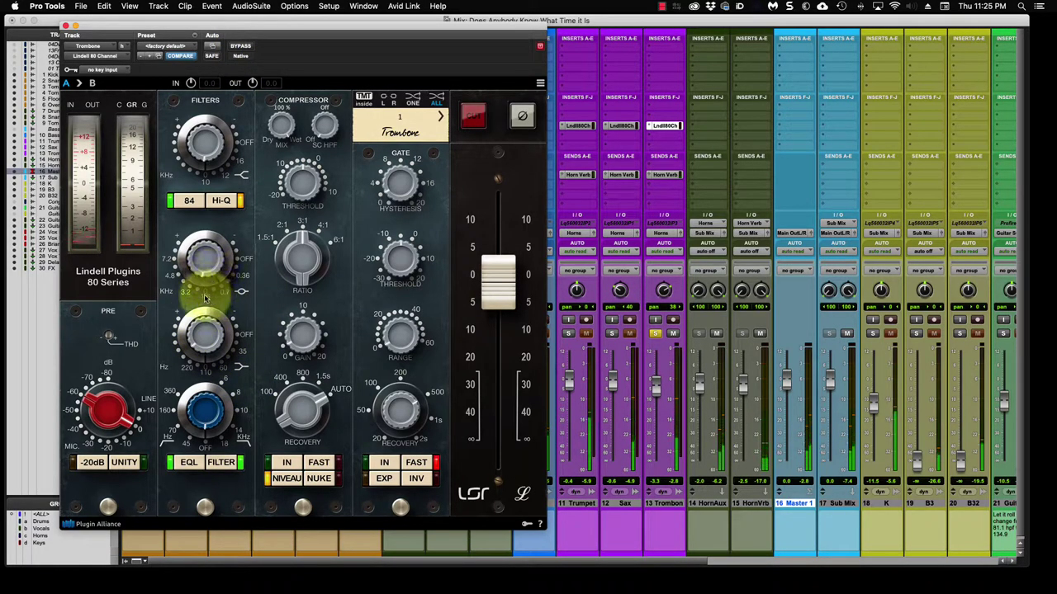
drag(213, 268, 209, 255)
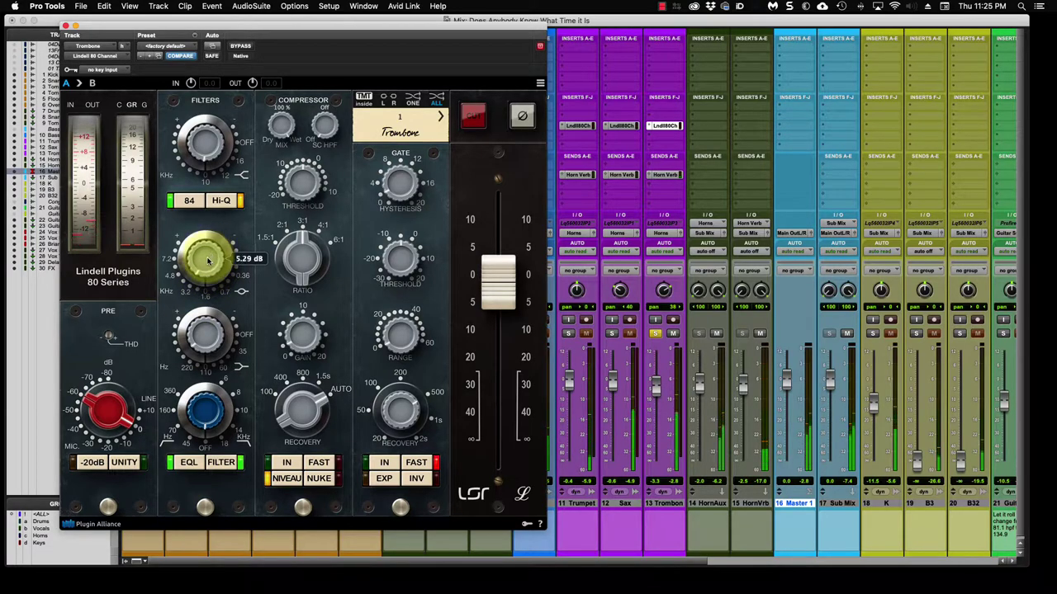
Compare the Trombone twice with its Lindell 80 Channel bypassed and active, leaving the plug-in active
click(239, 47)
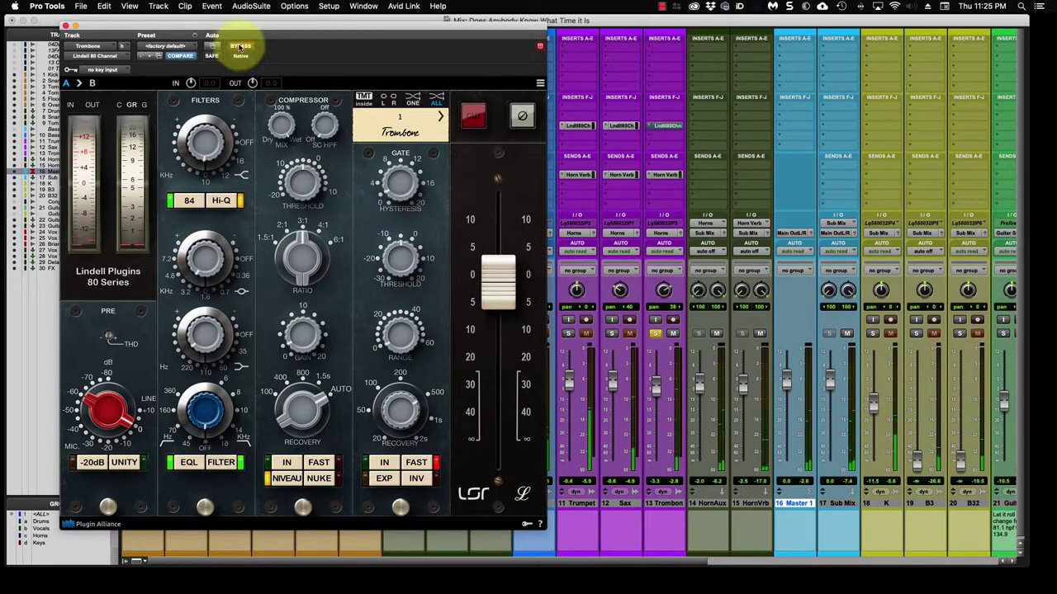
click(239, 47)
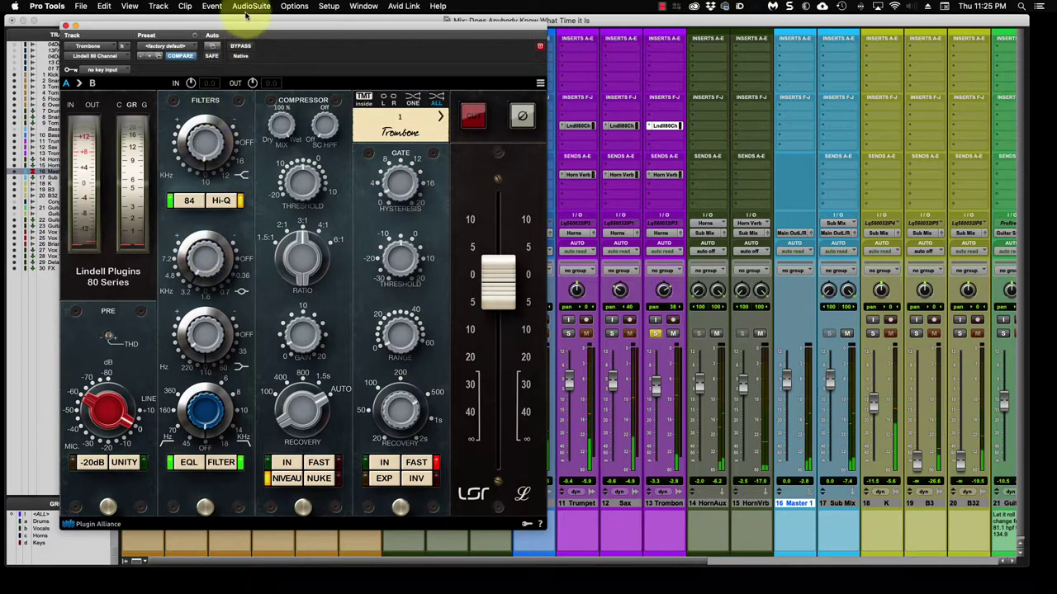
click(240, 47)
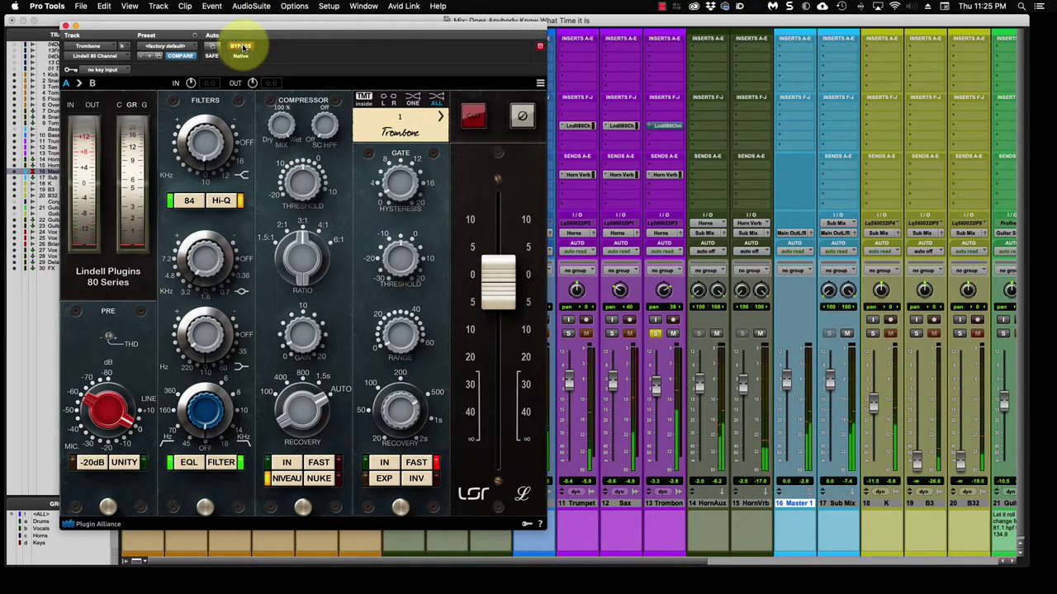
click(241, 48)
Solo the Trumpet and Sax together with the Trombone, and select all three horn tracks
click(612, 332)
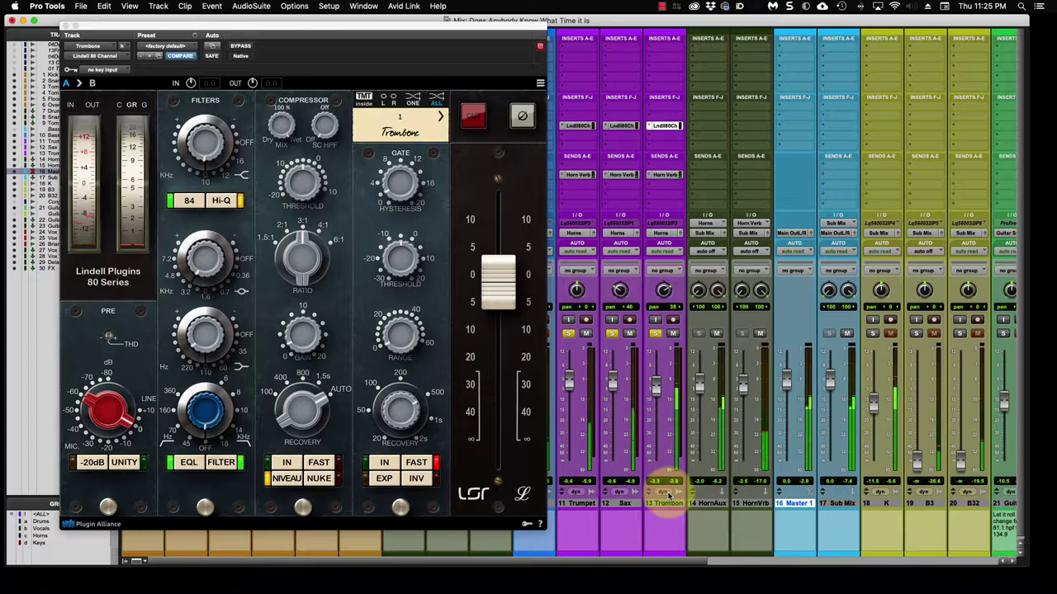
click(581, 505)
shift+click(665, 505)
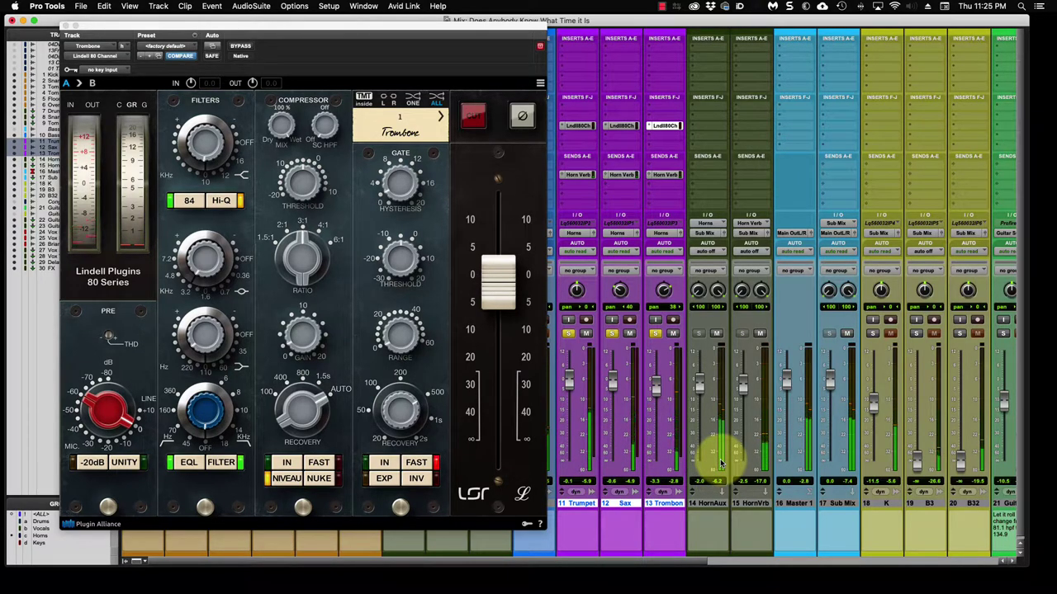
Compare the full horn section with the selected tracks' Lindell 80 Channel inserts bypassed and active
key(shift+a)
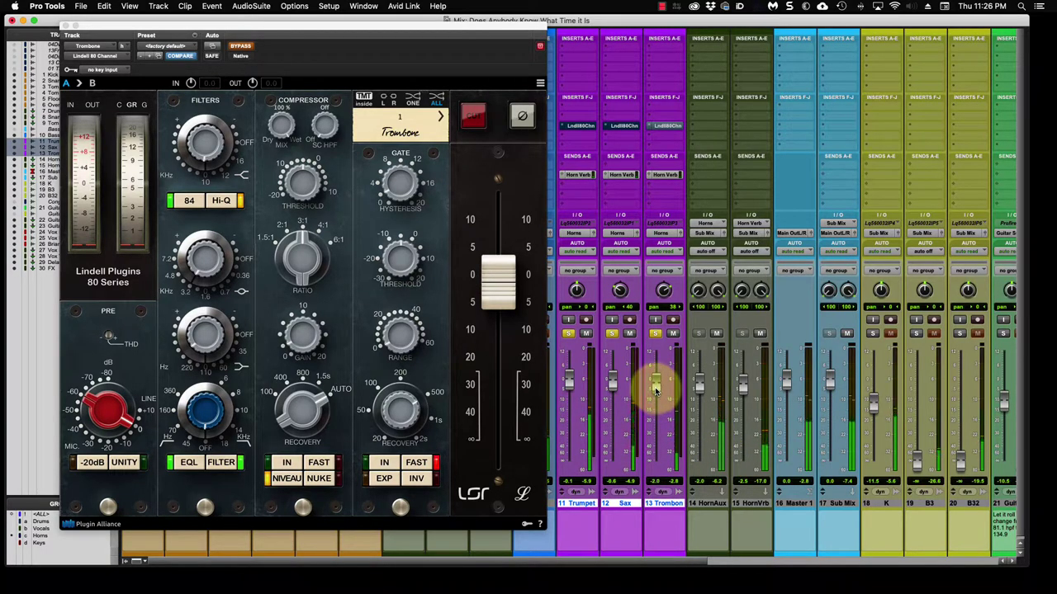
key(shift+a)
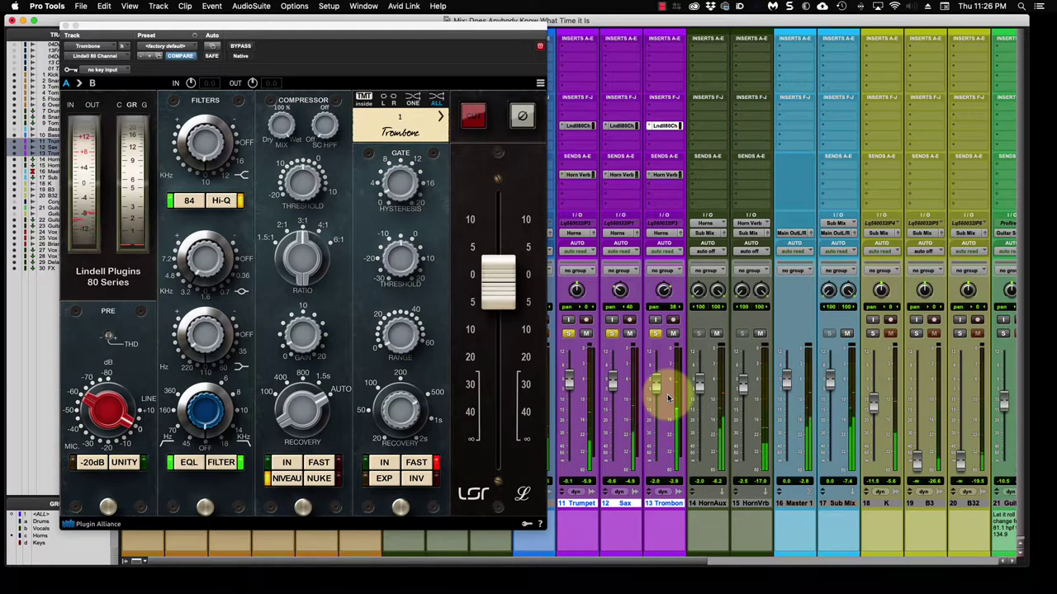
key(shift+a)
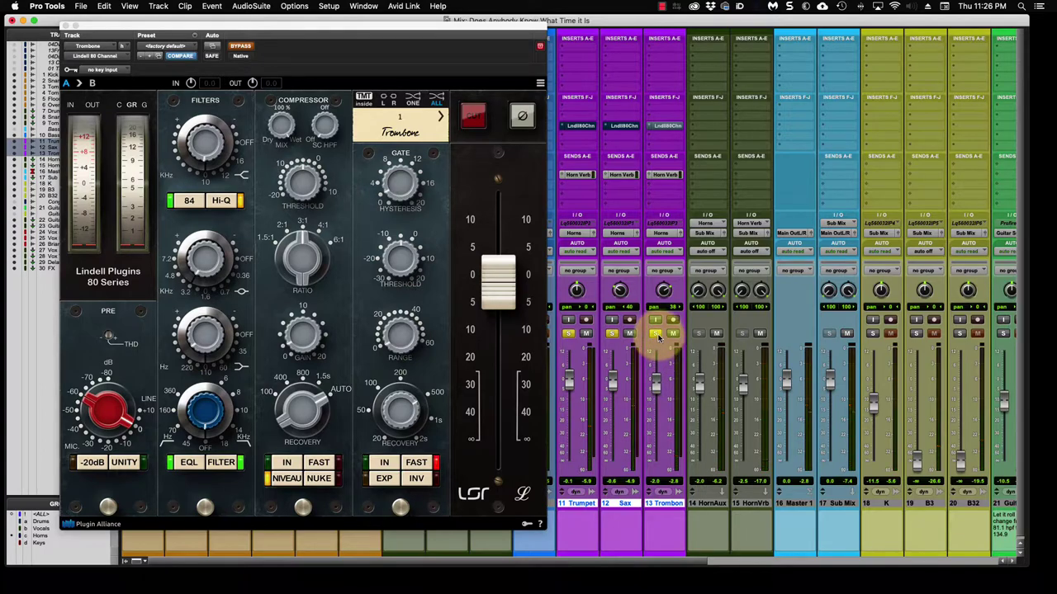
Unsolo the Trumpet, Sax and Trombone and compare their Lindell 80 Channel inserts bypassed and active in the full mix
click(655, 334)
click(611, 334)
click(568, 334)
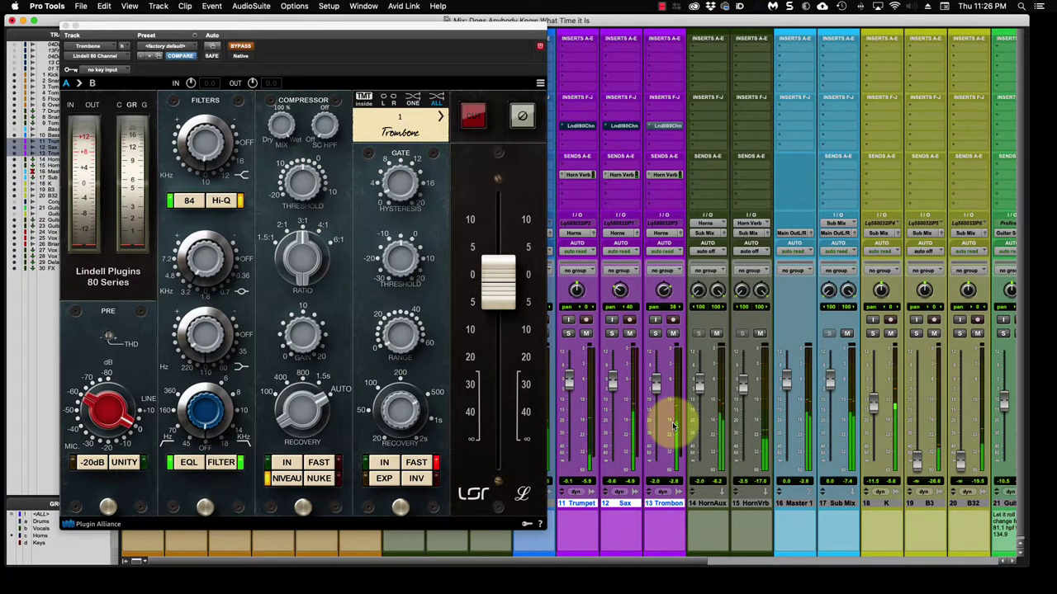
key(shift+a)
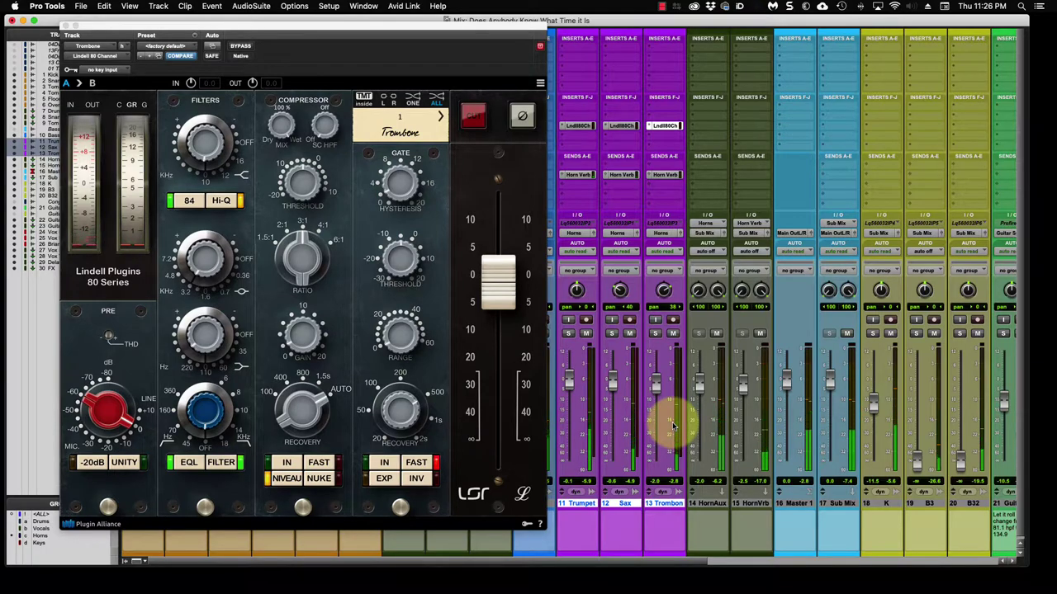
key(shift+a)
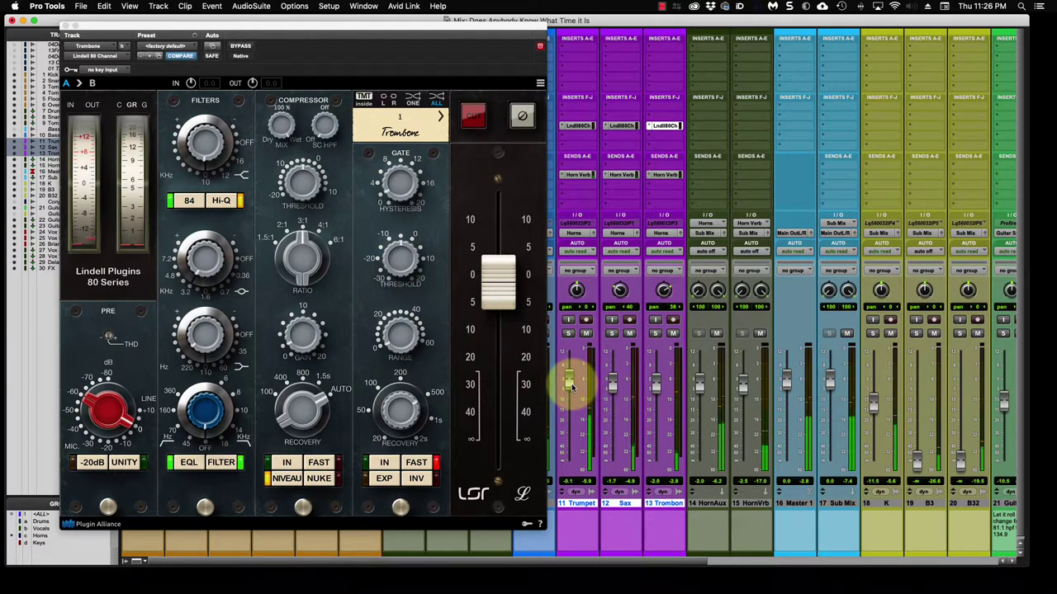
Set the Horn Aux fader to -5.2 dB and insert the stereo LX480 Complete reverb on the Horn Verb track
drag(699, 380, 699, 400)
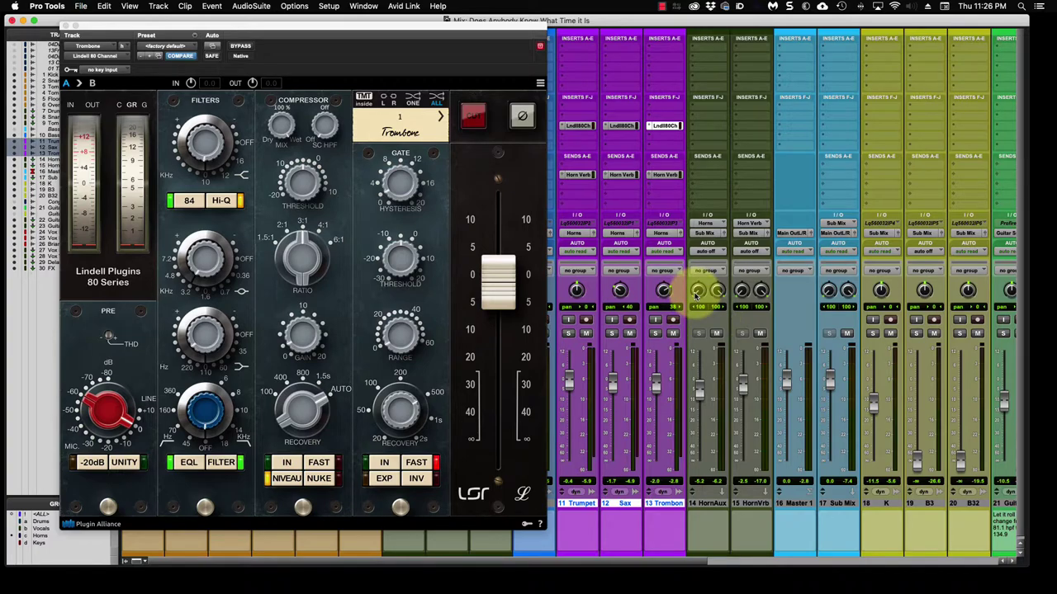
click(737, 122)
mouse_move(859, 39)
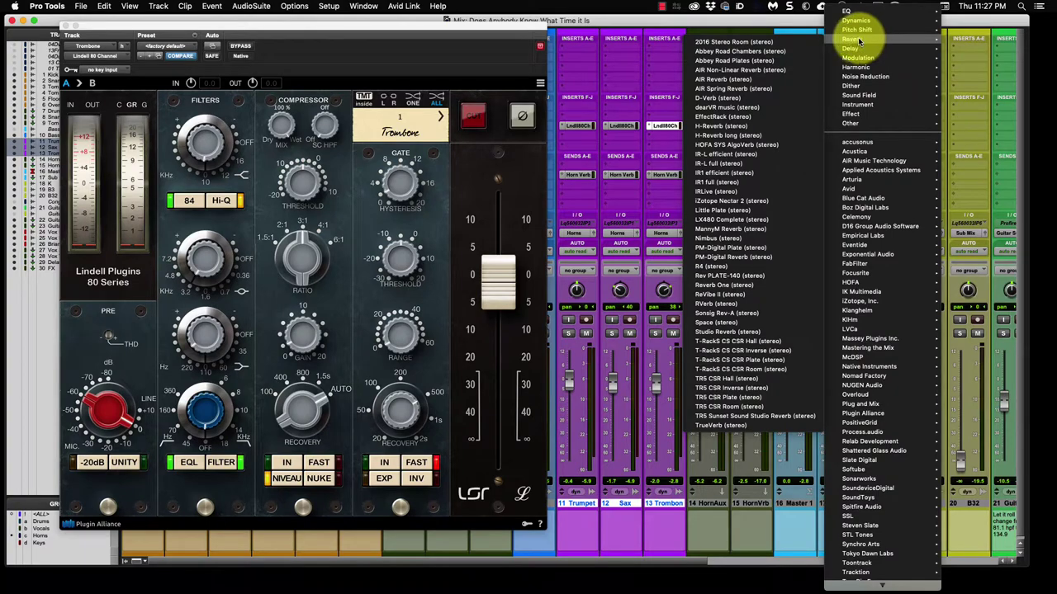
click(759, 220)
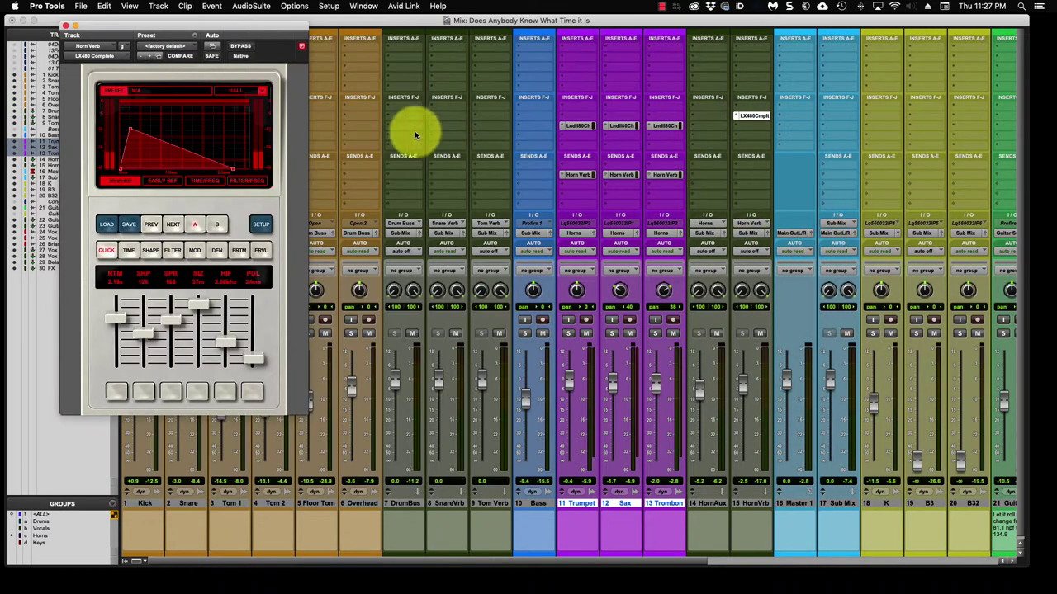
Set the LX480 reverb's dry/wet mix to 100% and the Horn Verb fader to -4.6 dB
drag(243, 30, 472, 63)
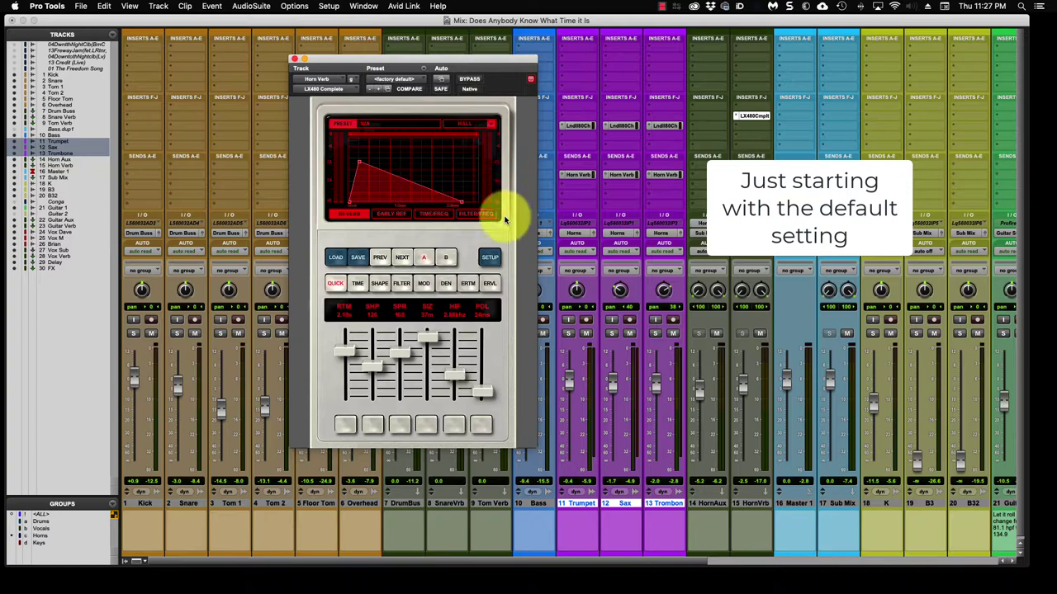
click(446, 282)
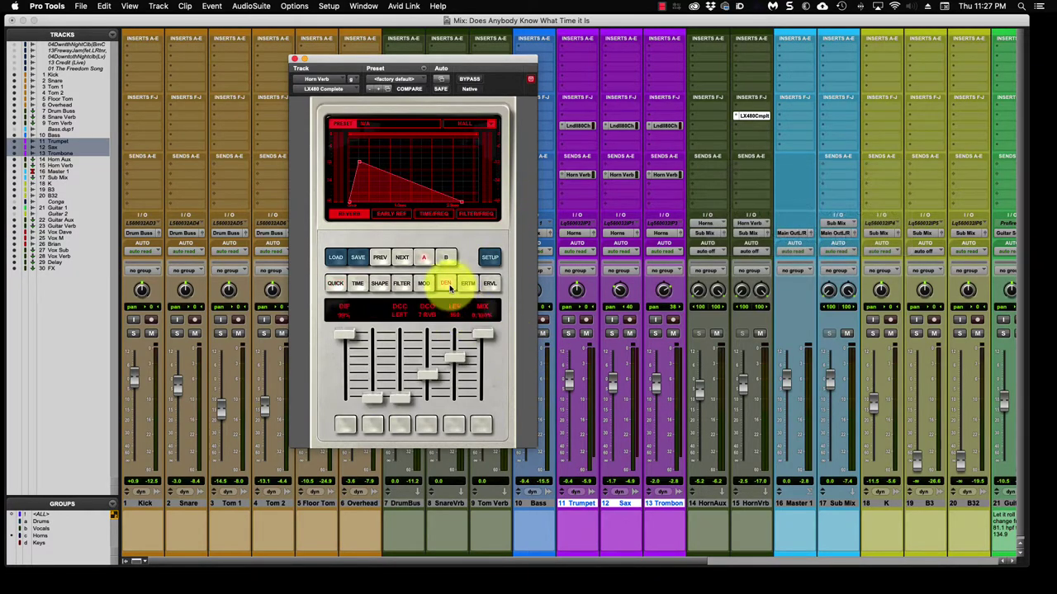
drag(489, 402, 491, 428)
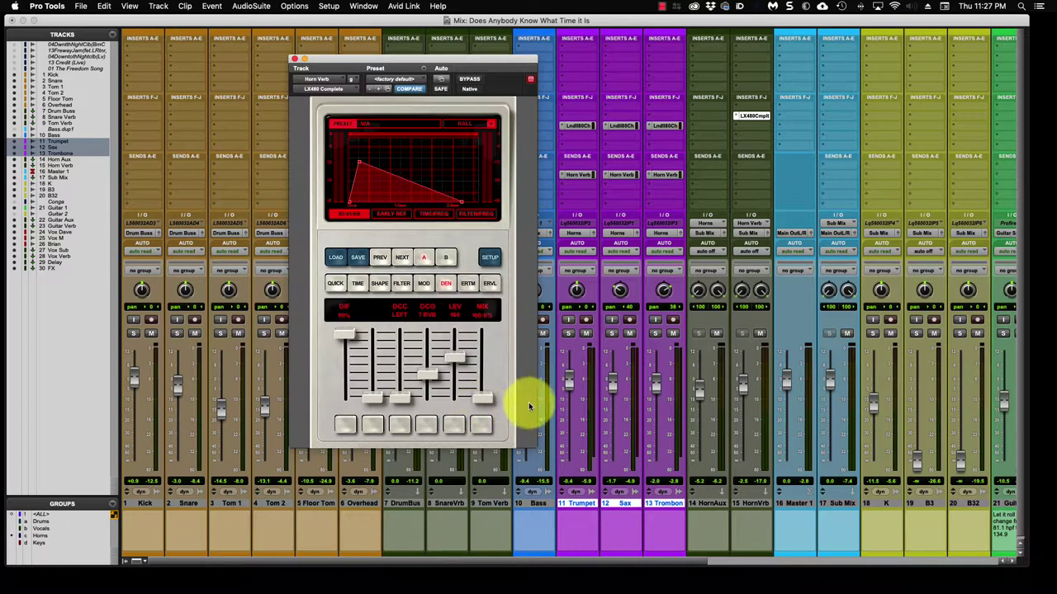
drag(738, 388, 744, 395)
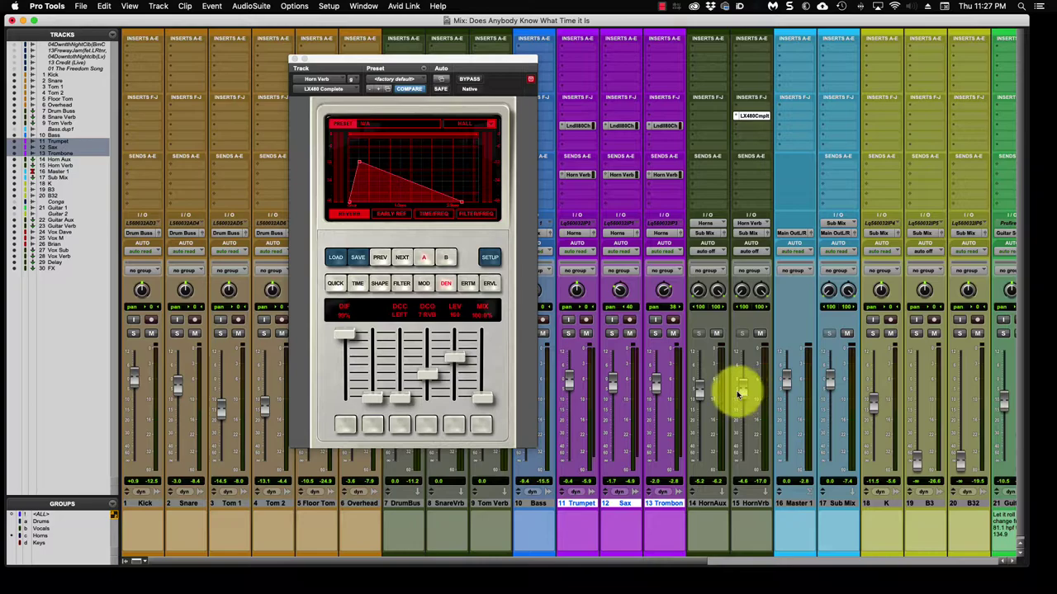
Check the Horn Verb send levels of the Trumpet, Sax and Trombone, and reduce the reverb's dry/wet mix to about 43.6%
drag(473, 63, 408, 62)
click(584, 175)
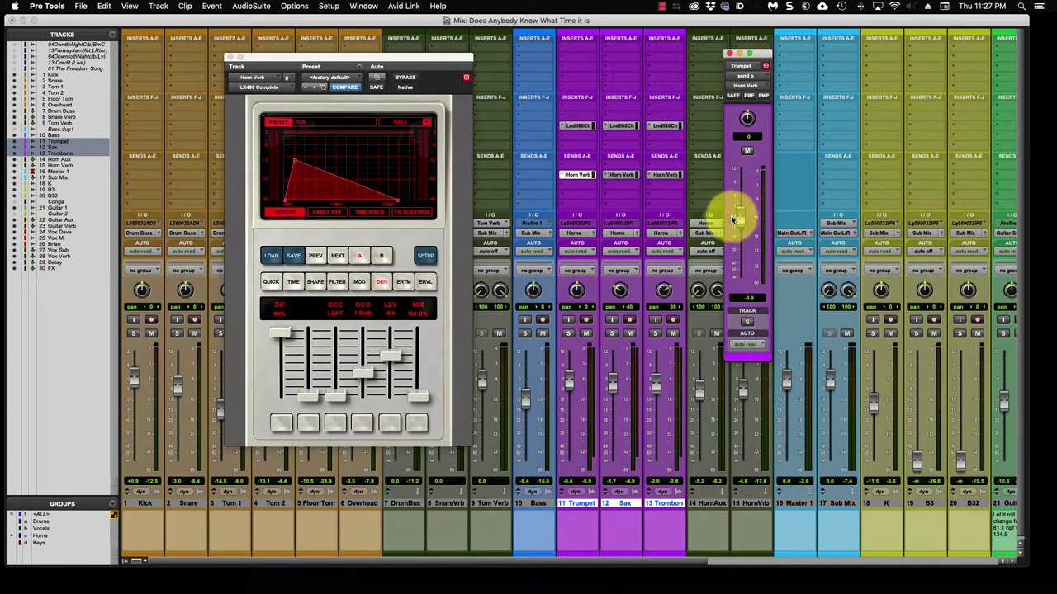
click(619, 175)
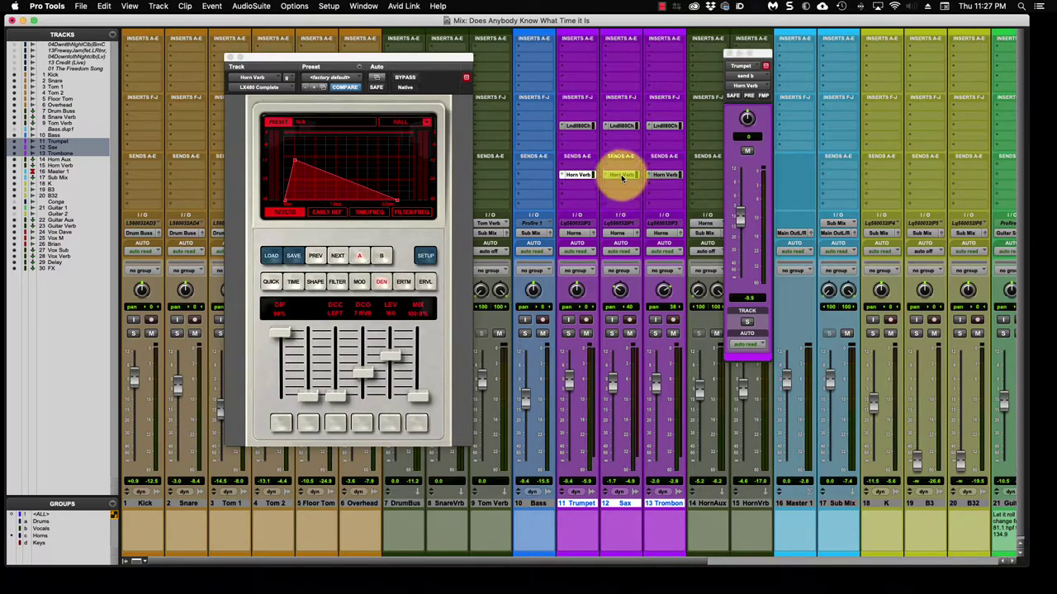
click(746, 217)
click(663, 175)
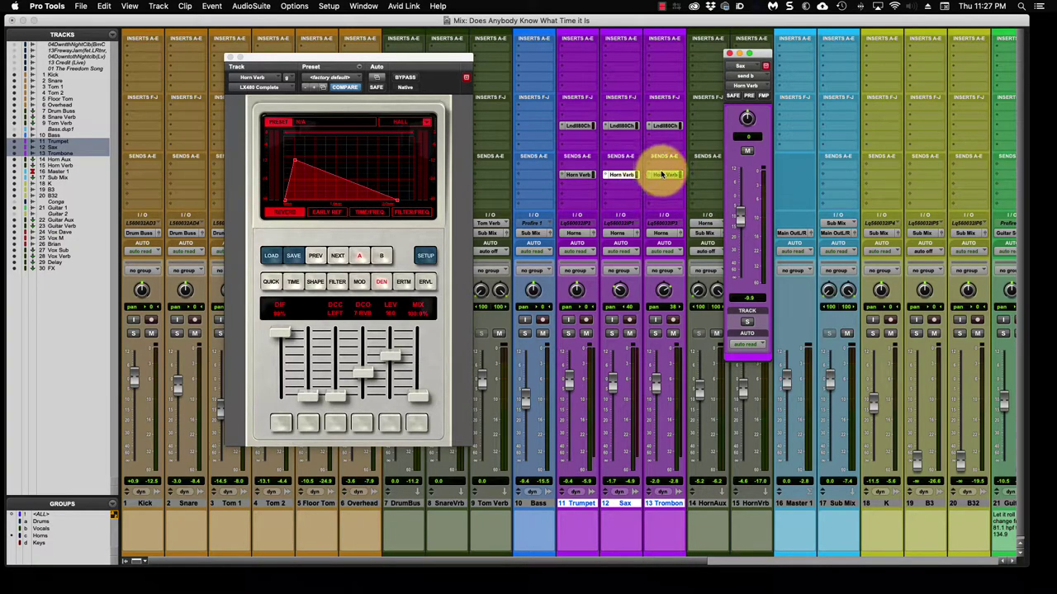
click(730, 53)
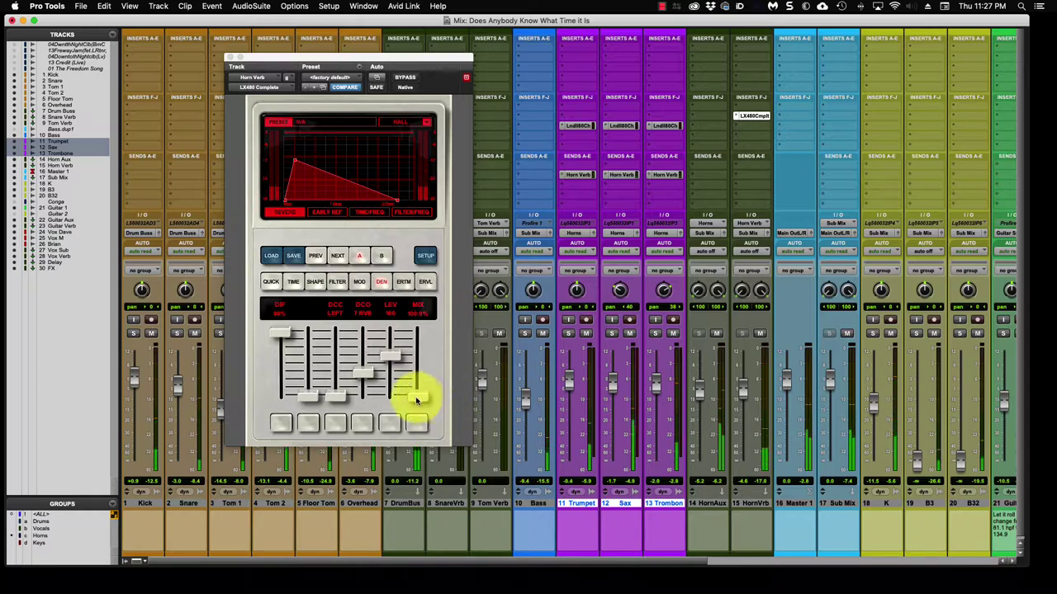
drag(416, 400, 418, 364)
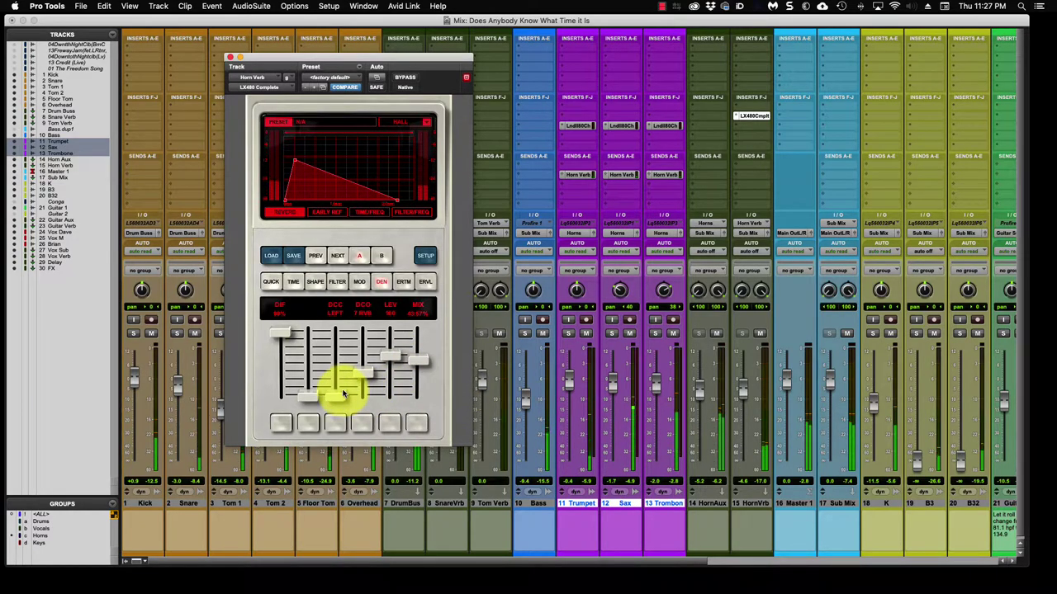
Solo the Trumpet, Sax and Trombone and raise the Trumpet fader to +0.9 dB
click(587, 334)
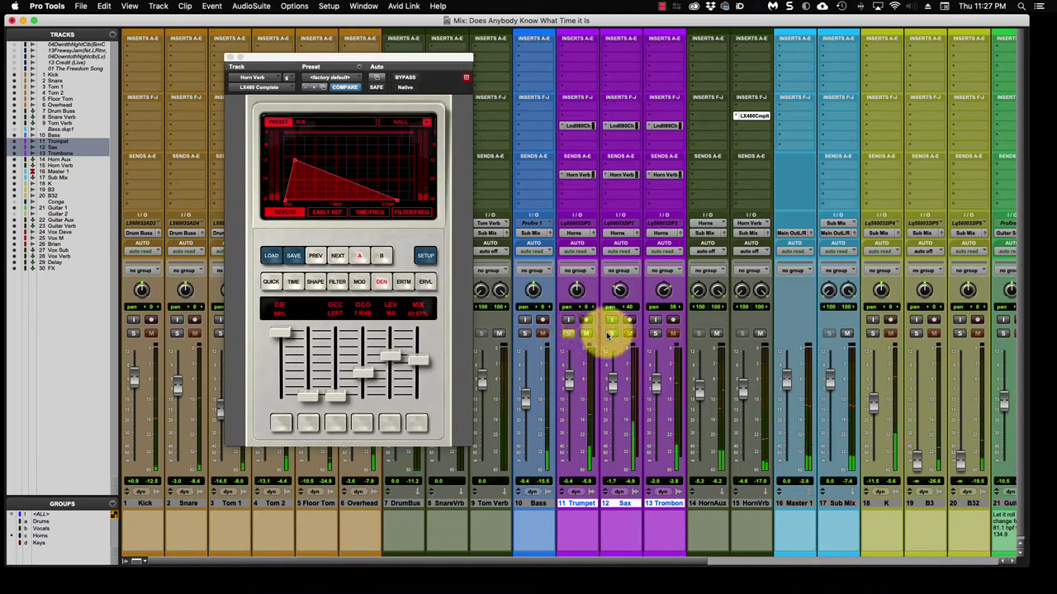
click(611, 333)
click(655, 333)
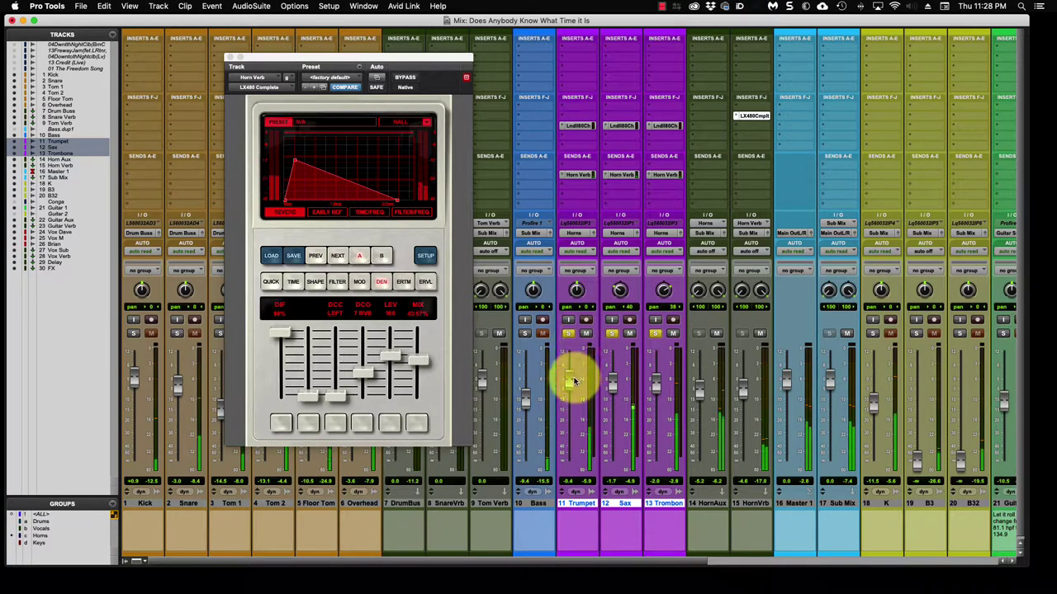
drag(574, 380, 576, 374)
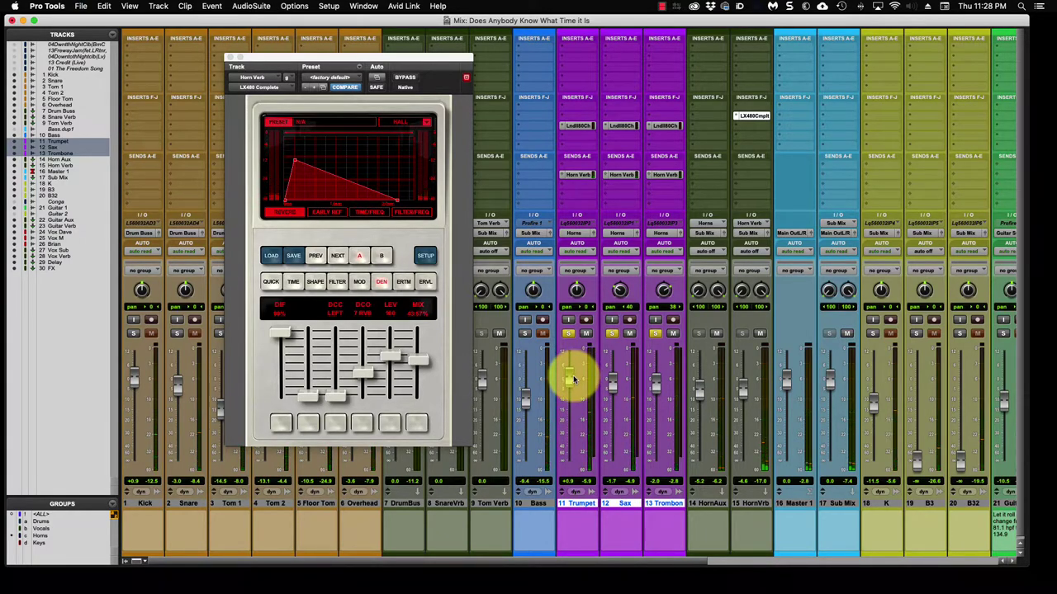
Reduce the horn reverb's size to about 35 m and its dry/wet mix to about 34%
click(272, 283)
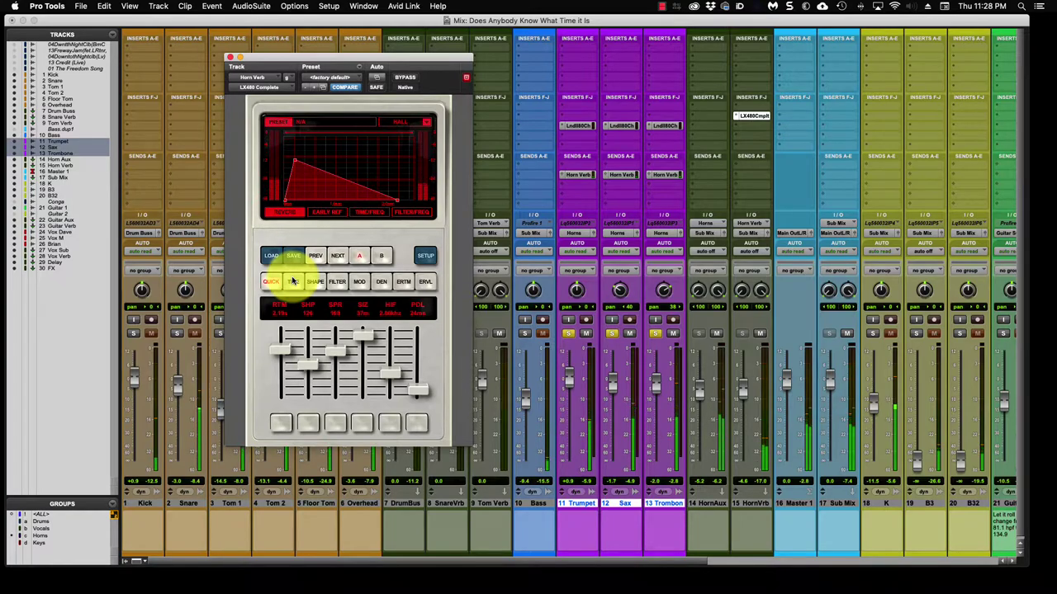
click(293, 282)
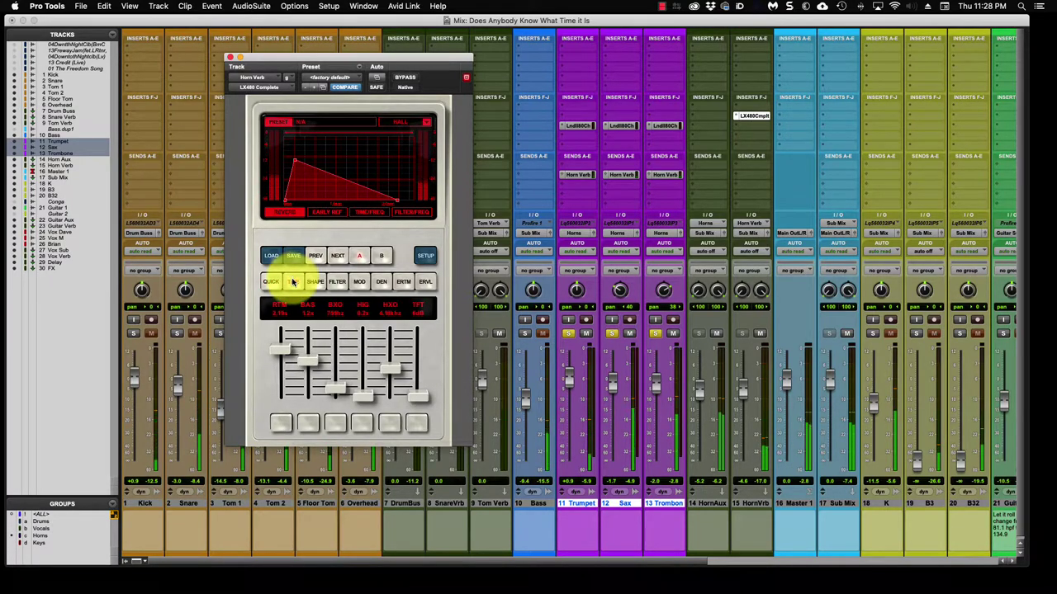
click(271, 282)
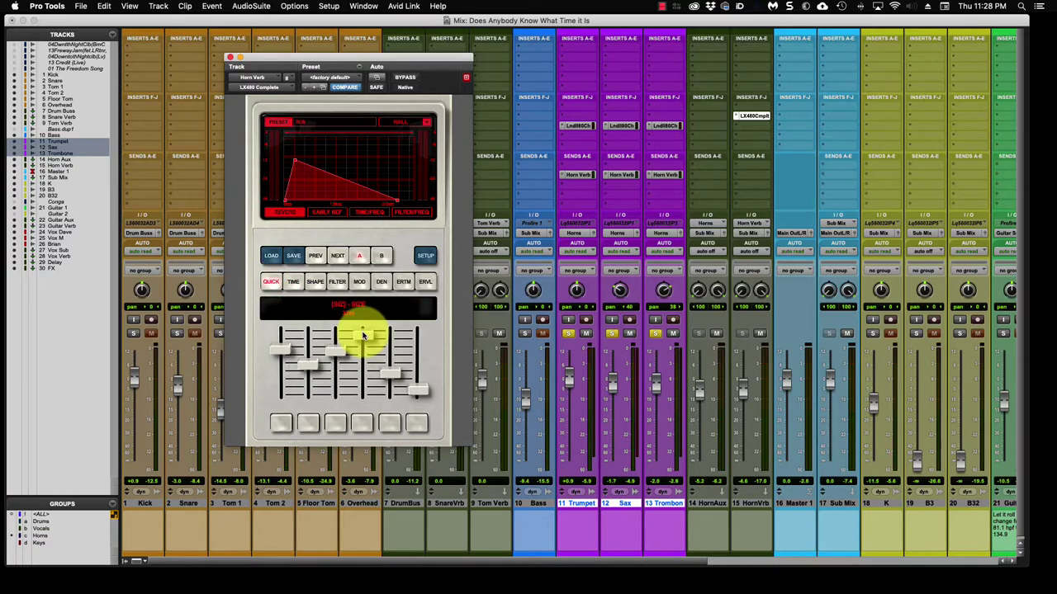
mouse_move(363, 336)
mouse_down()
mouse_move(360, 377)
mouse_move(369, 346)
mouse_move(364, 357)
mouse_up()
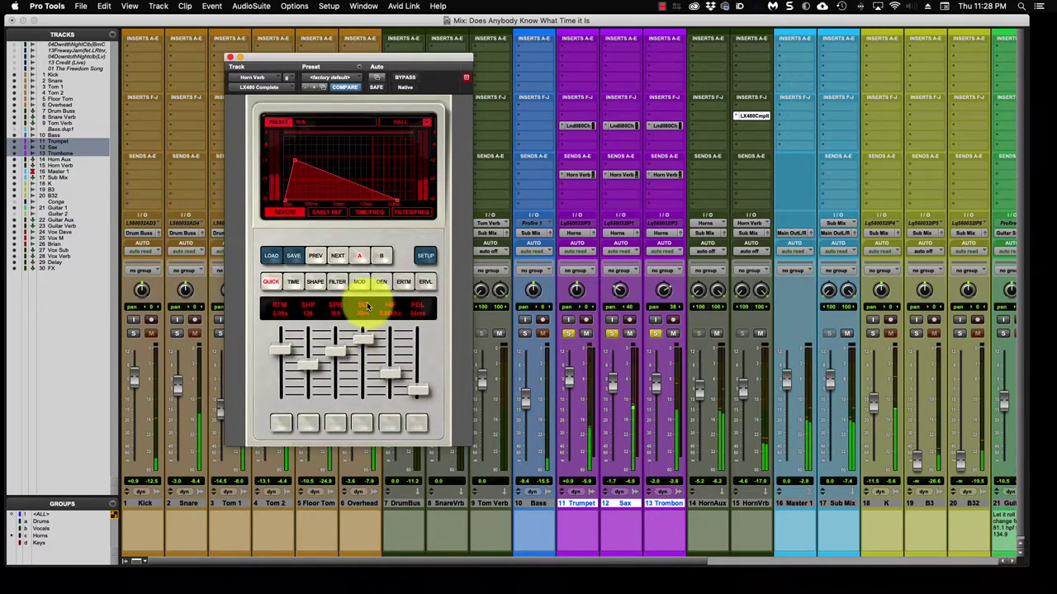
click(381, 282)
drag(420, 363, 420, 356)
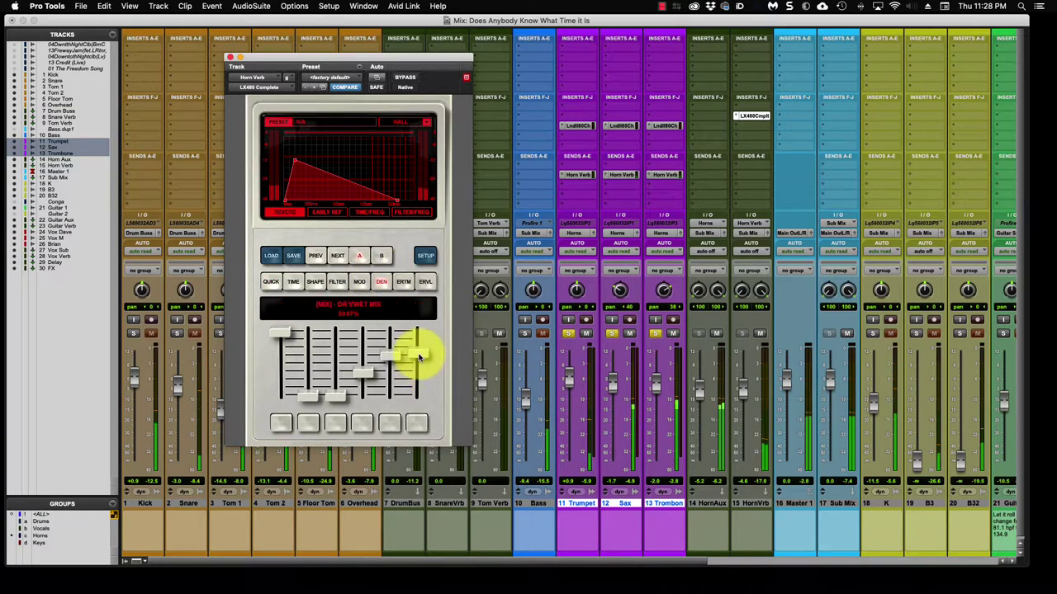
Review the horn reverb's filter, shape, time and quick parameters while the soloed horns play
click(337, 284)
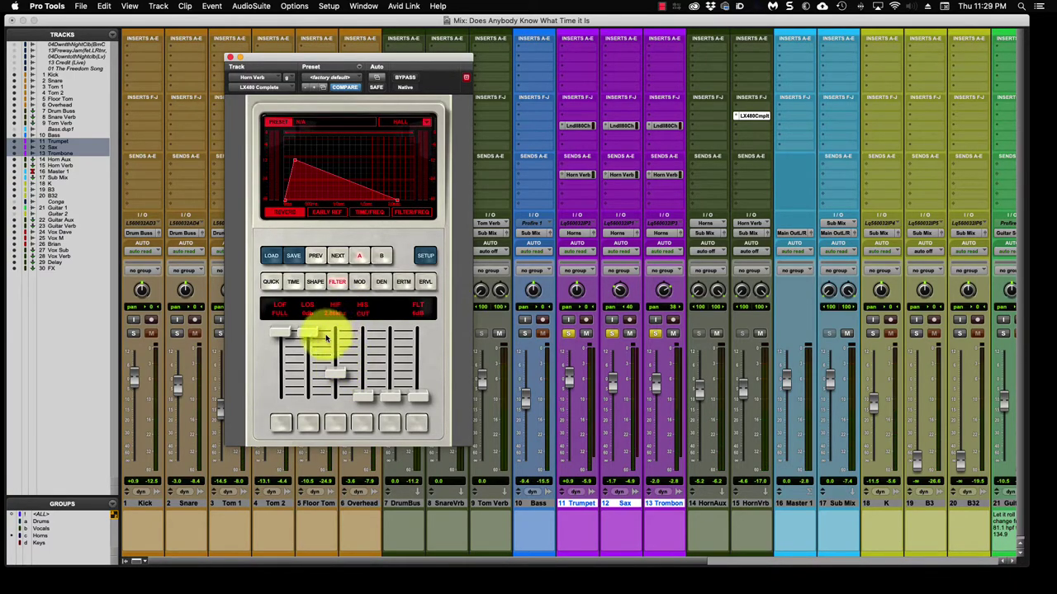
click(309, 282)
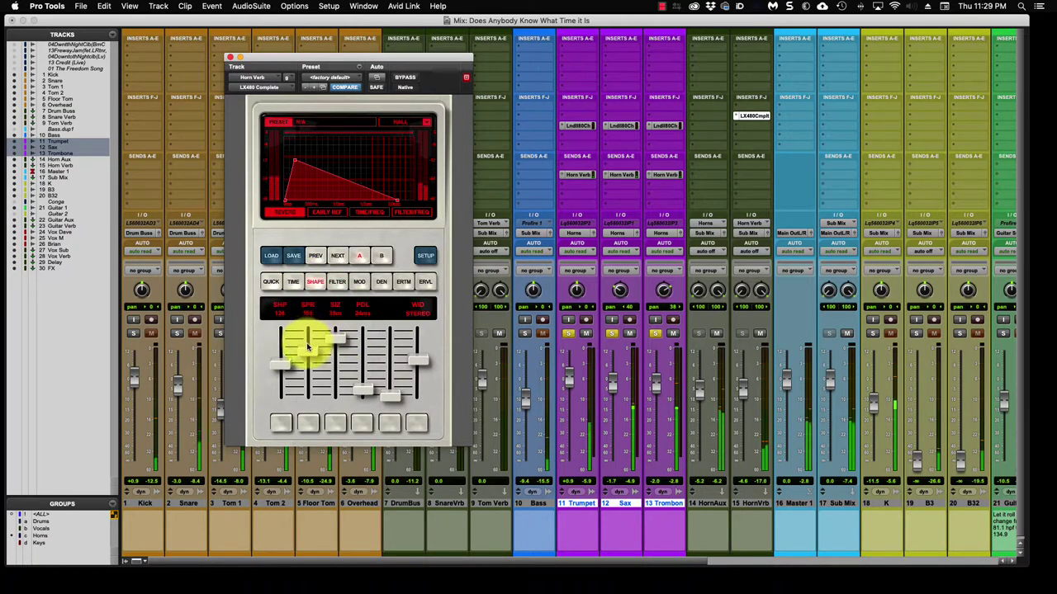
click(294, 282)
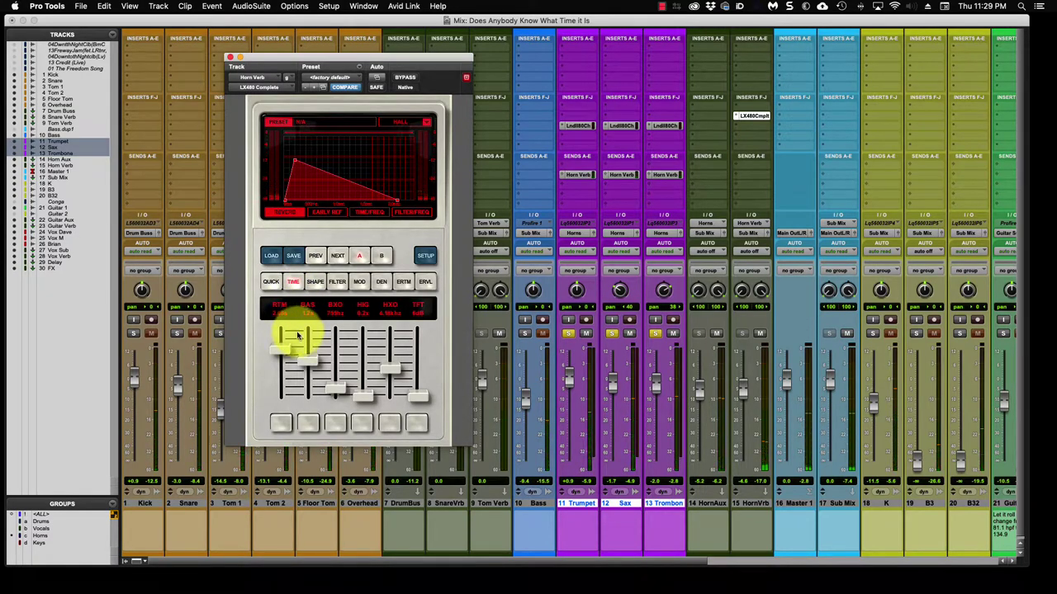
click(272, 283)
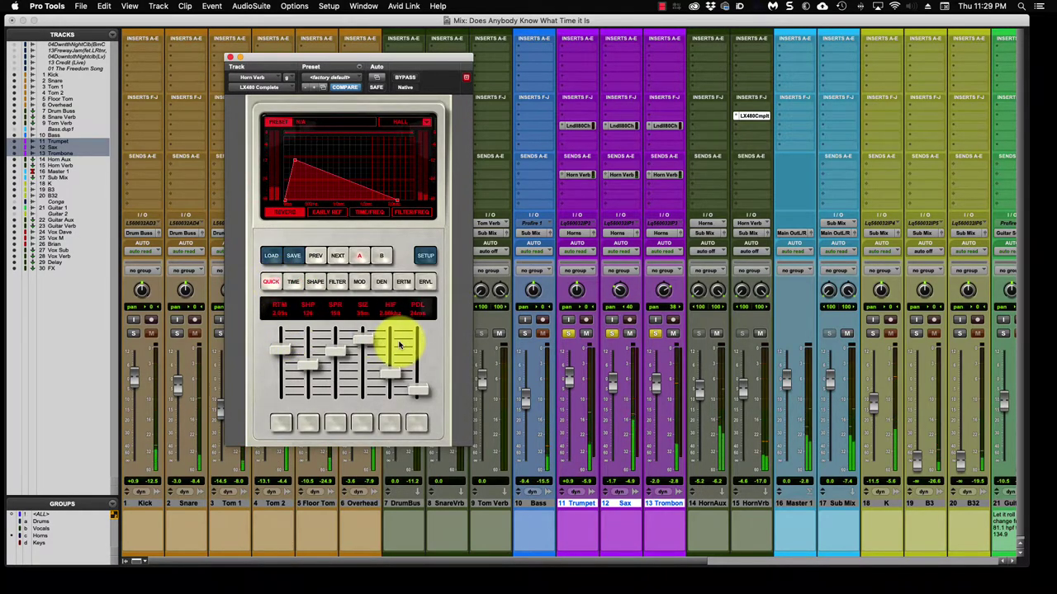
Stop playback, unsolo the Trumpet, Sax and Trombone, and play the full mix with the horn reverb
key(space)
click(568, 333)
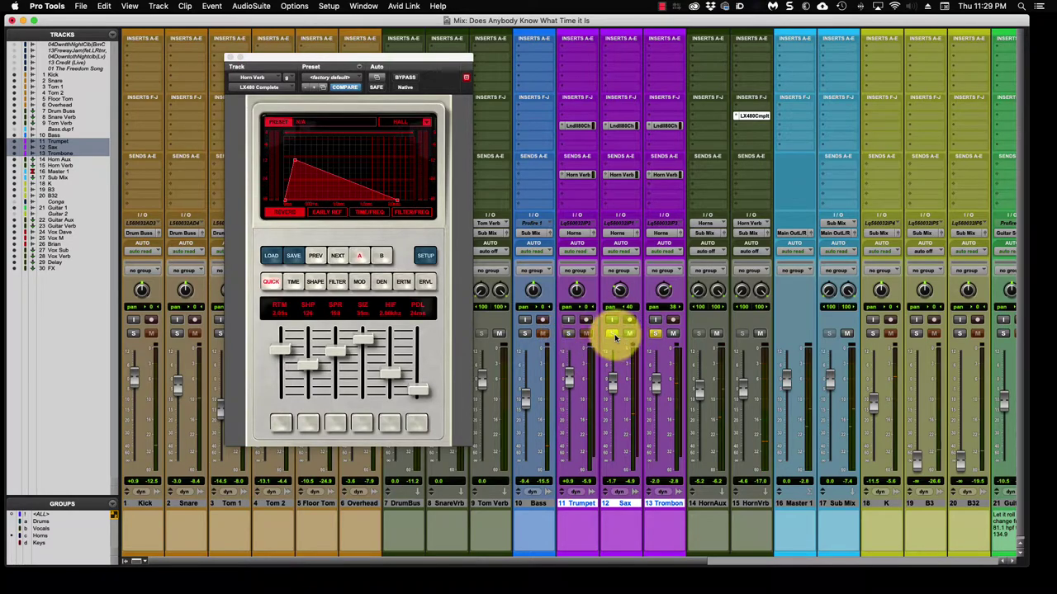
click(614, 334)
click(656, 334)
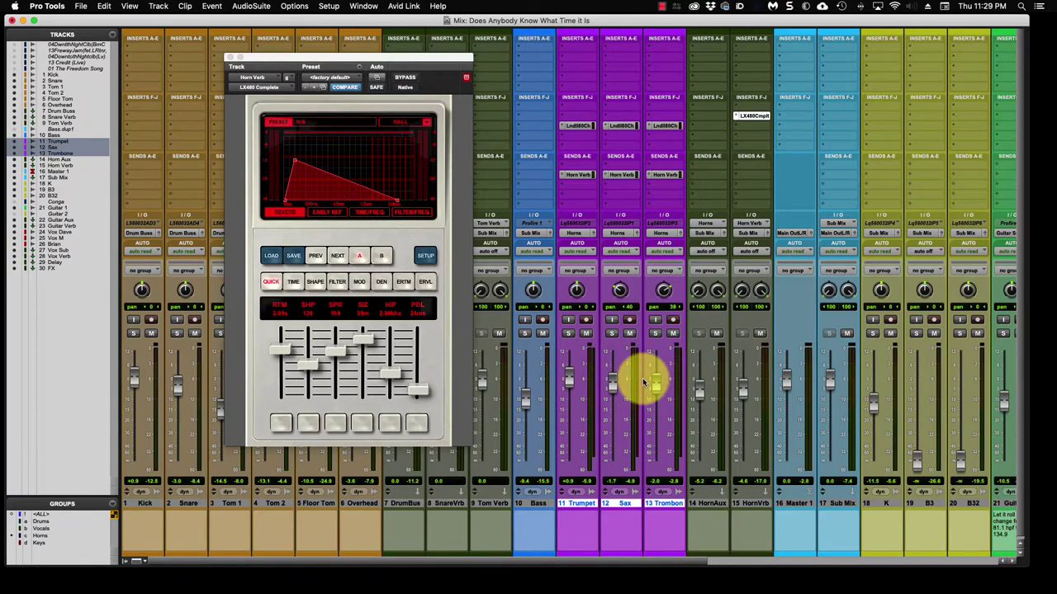
key(space)
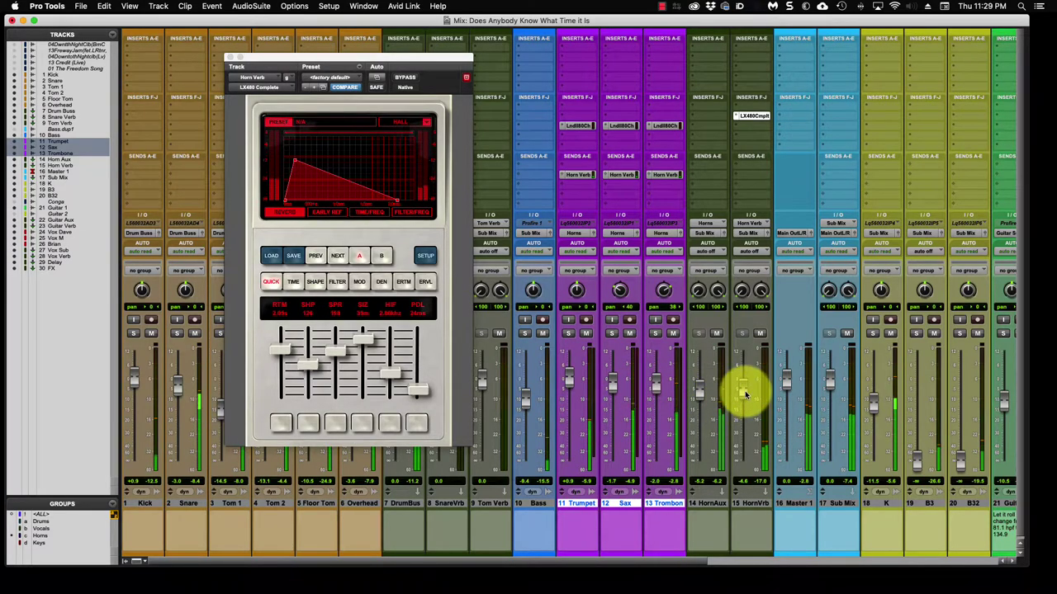
Rebalance the horns in the full mix with the Trumpet fader at +1.9 dB and Horn Aux at -5.7 dB, saving the session
drag(698, 383, 698, 397)
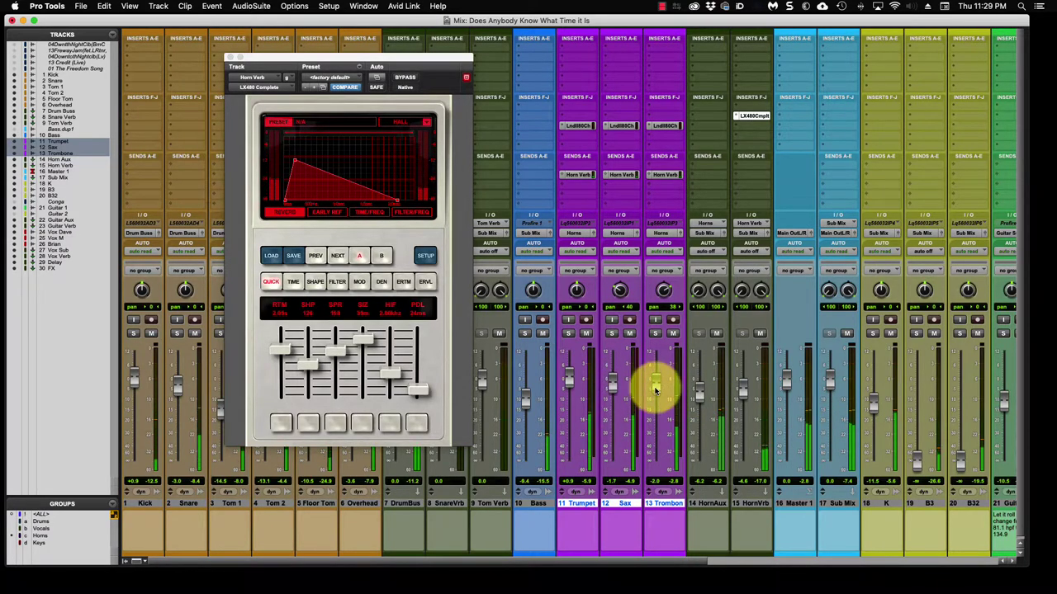
drag(569, 383, 571, 379)
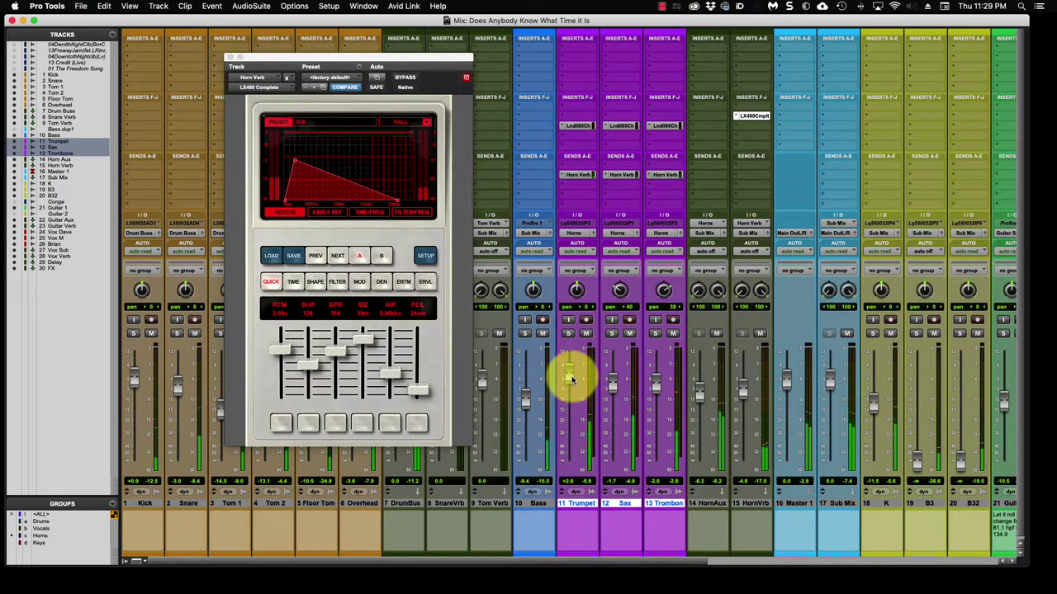
mouse_move(571, 378)
mouse_down()
mouse_move(594, 373)
mouse_move(554, 372)
mouse_move(570, 377)
mouse_up()
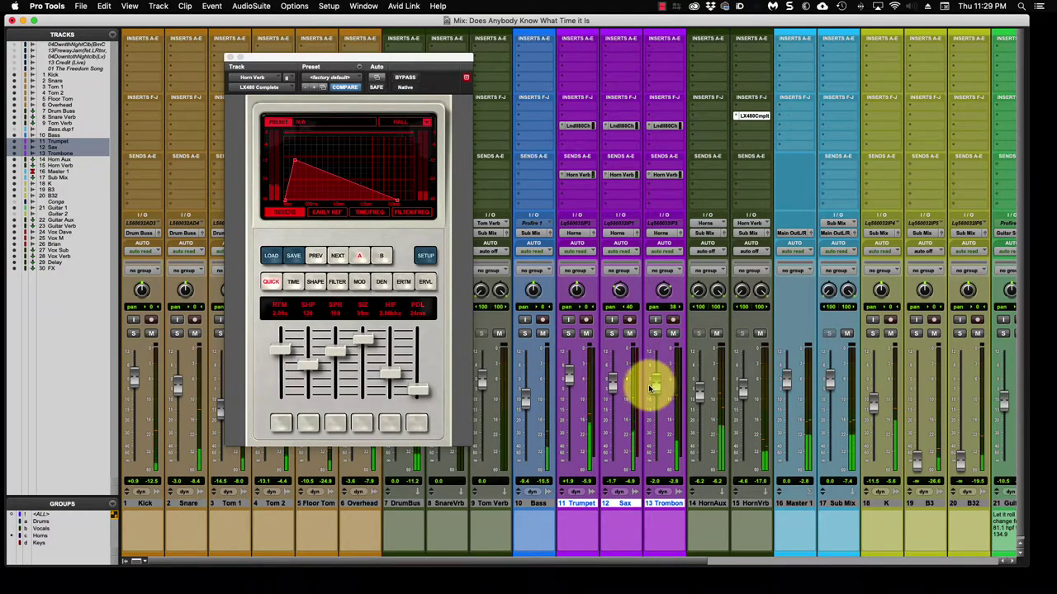
key(super+s)
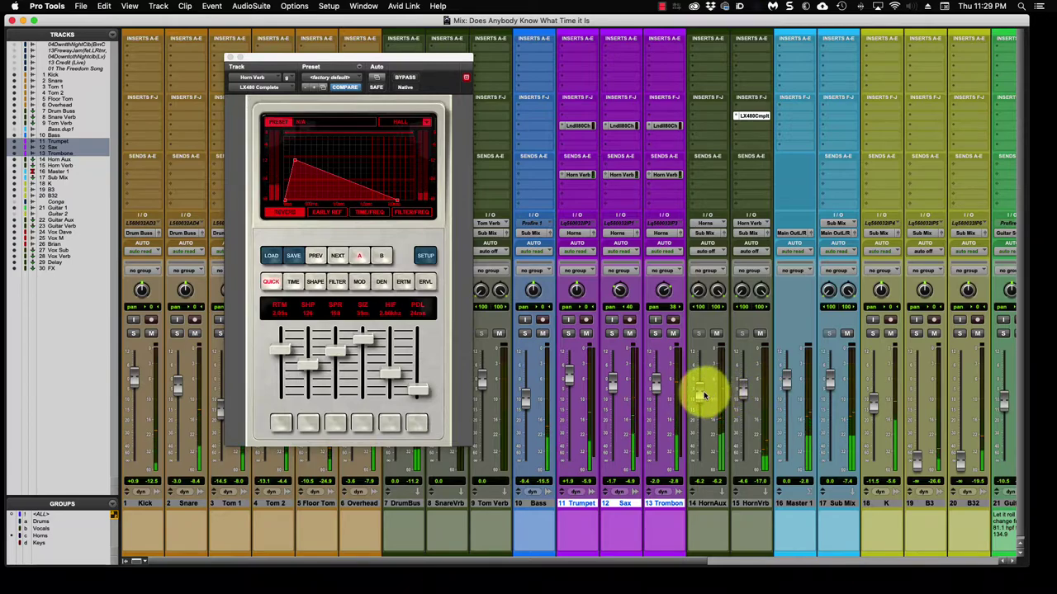
drag(701, 397, 702, 394)
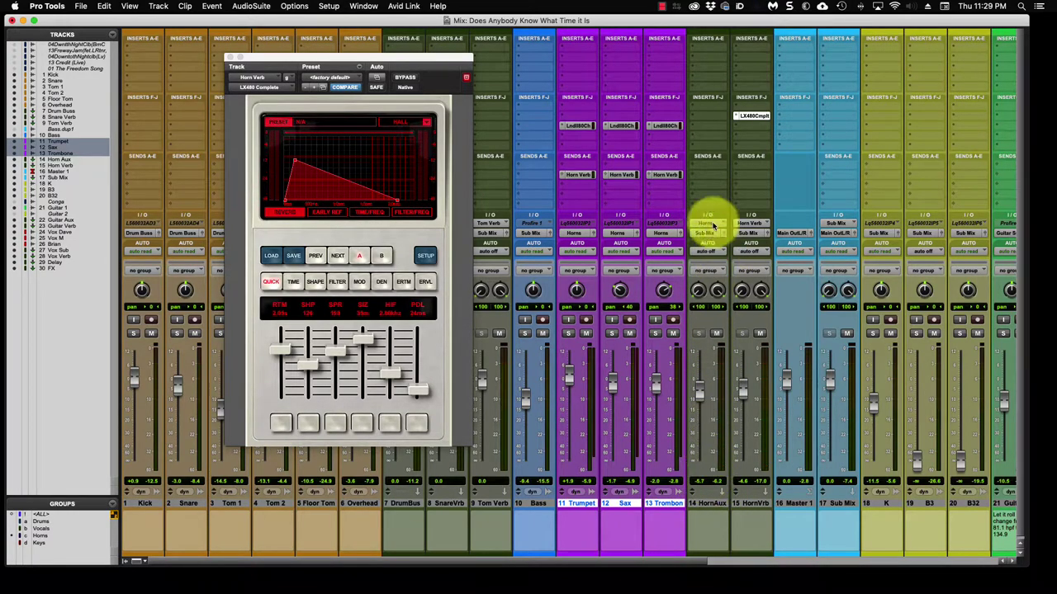
Insert the multichannel SSL Bus Compressor on the Horn Aux track
click(696, 124)
mouse_move(735, 125)
mouse_move(789, 125)
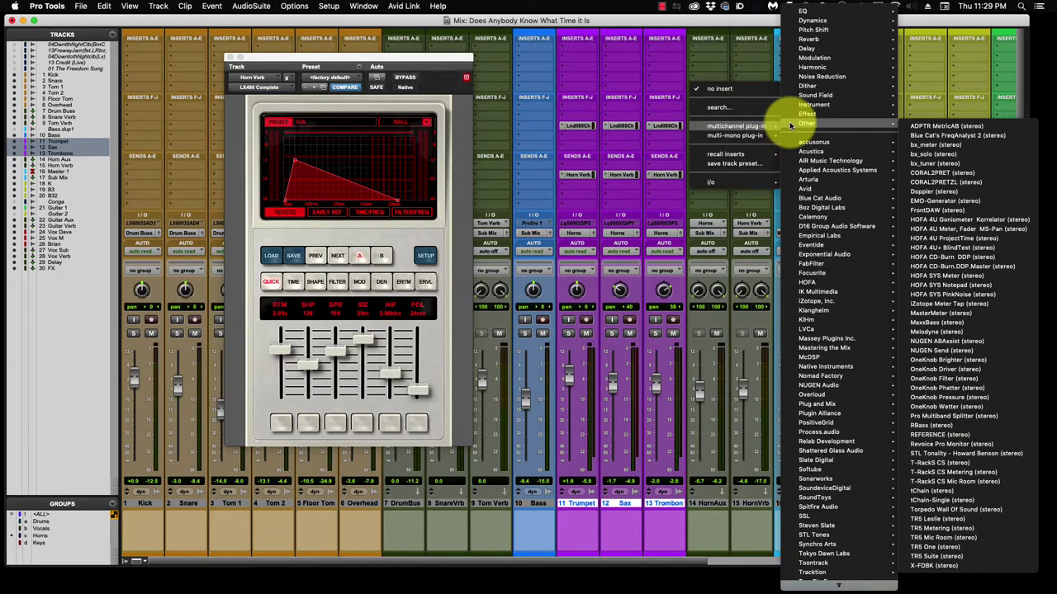
mouse_move(829, 525)
click(931, 502)
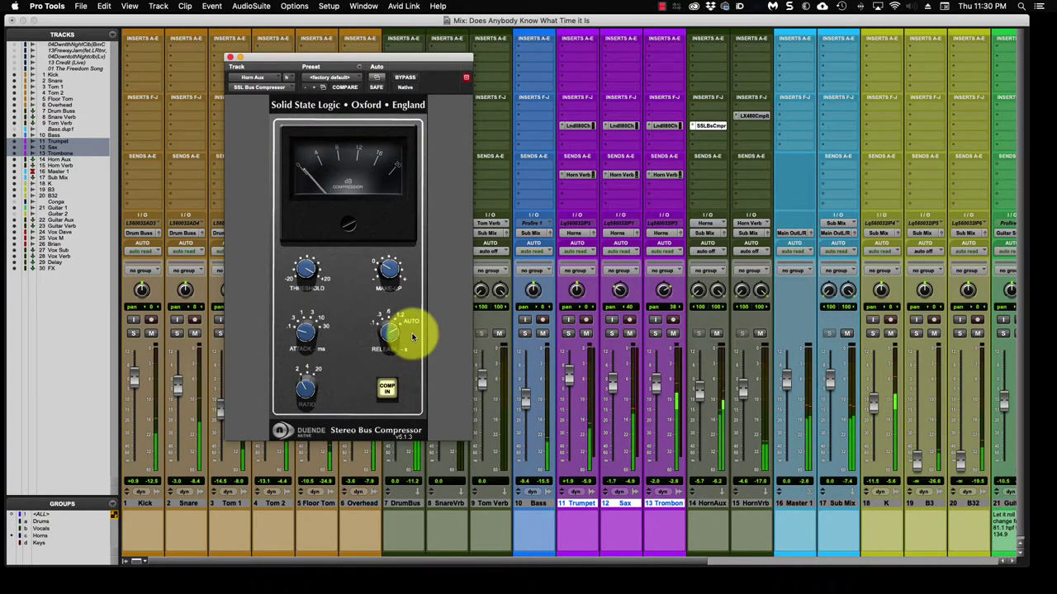
Raise the Horn Aux bus compressor's attack slightly and lower its threshold while the mix plays
mouse_move(300, 269)
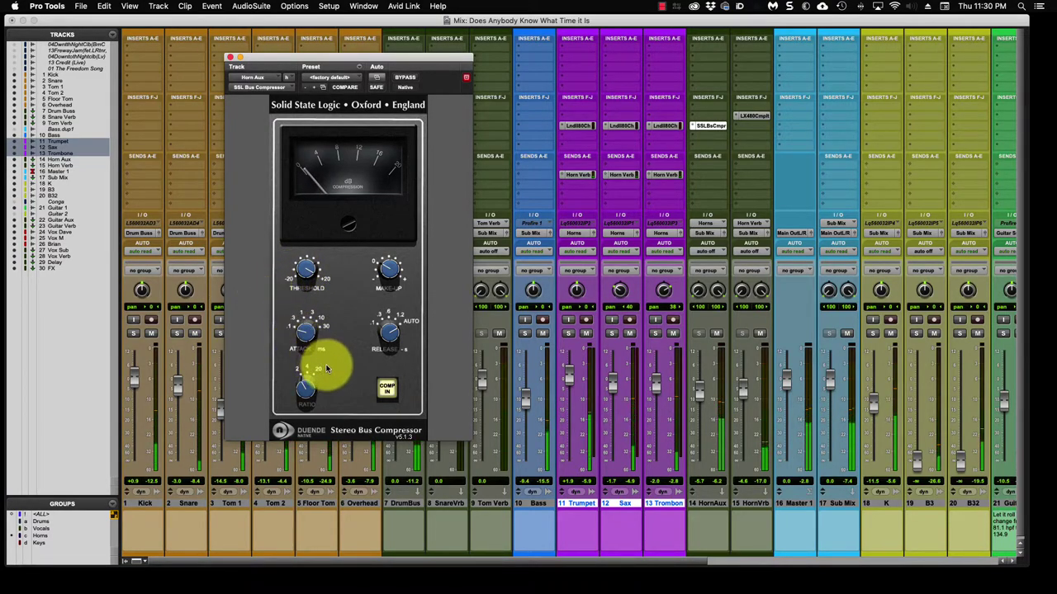
mouse_move(314, 350)
mouse_down()
mouse_move(305, 307)
mouse_move(304, 339)
mouse_up()
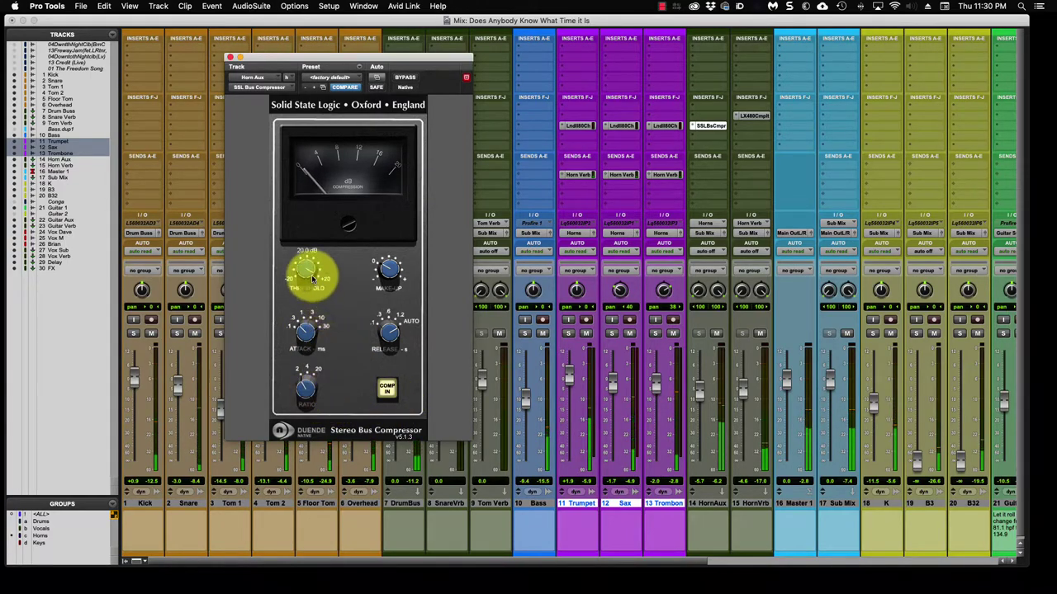
drag(304, 272, 305, 293)
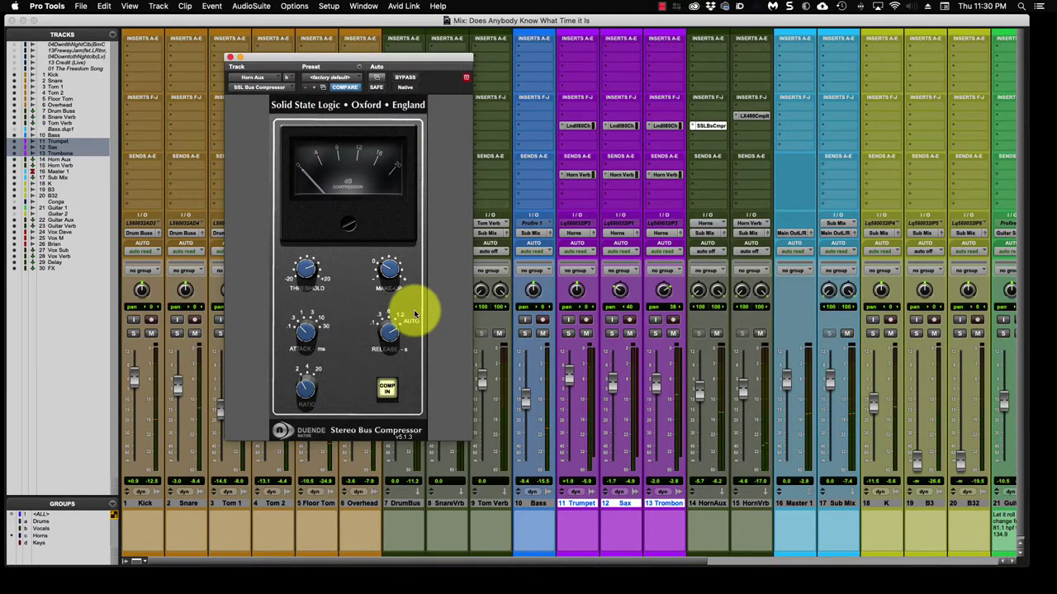
Engage the compressor section of the Lindell 80 Channel on the Trumpet, Sax and Trombone tracks
click(586, 126)
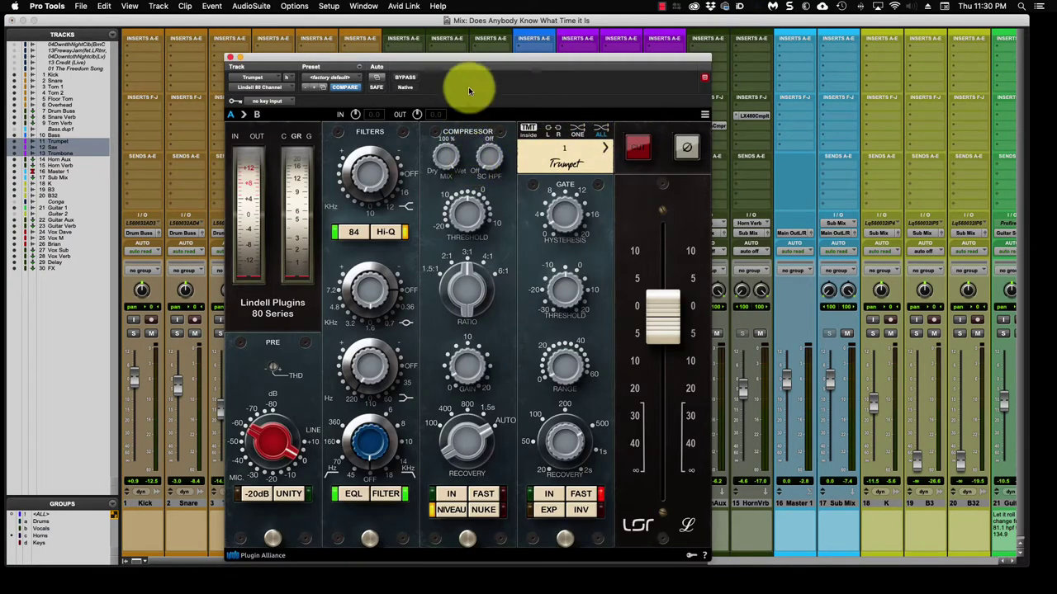
drag(471, 55, 300, 19)
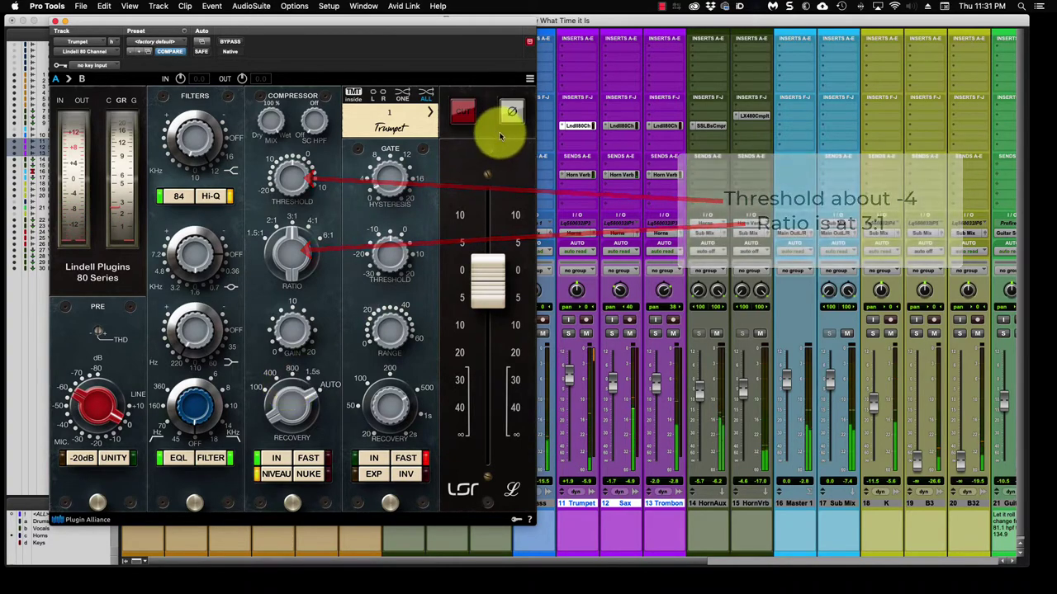
click(620, 127)
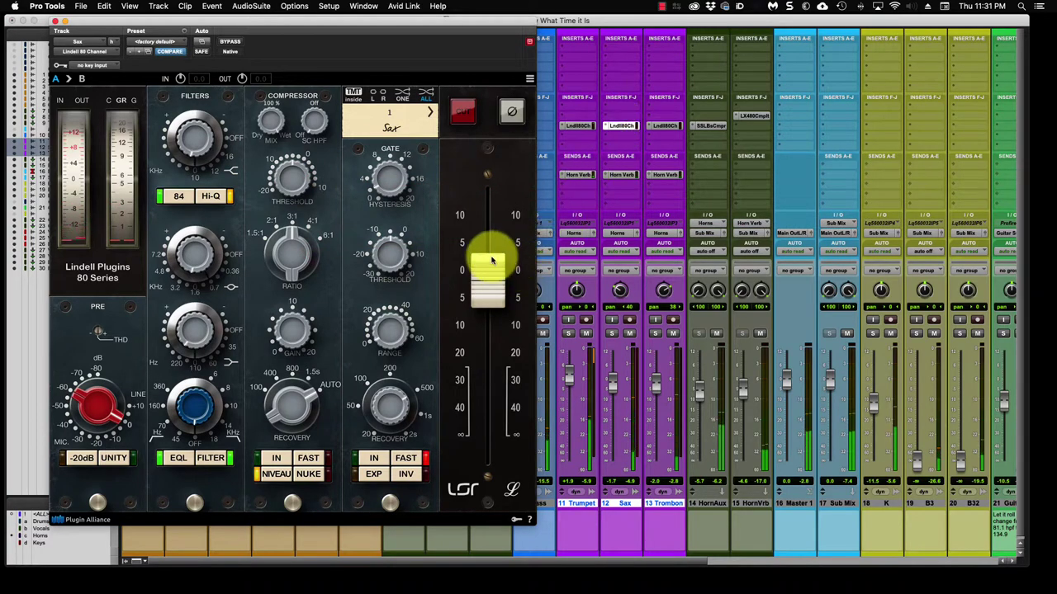
click(276, 459)
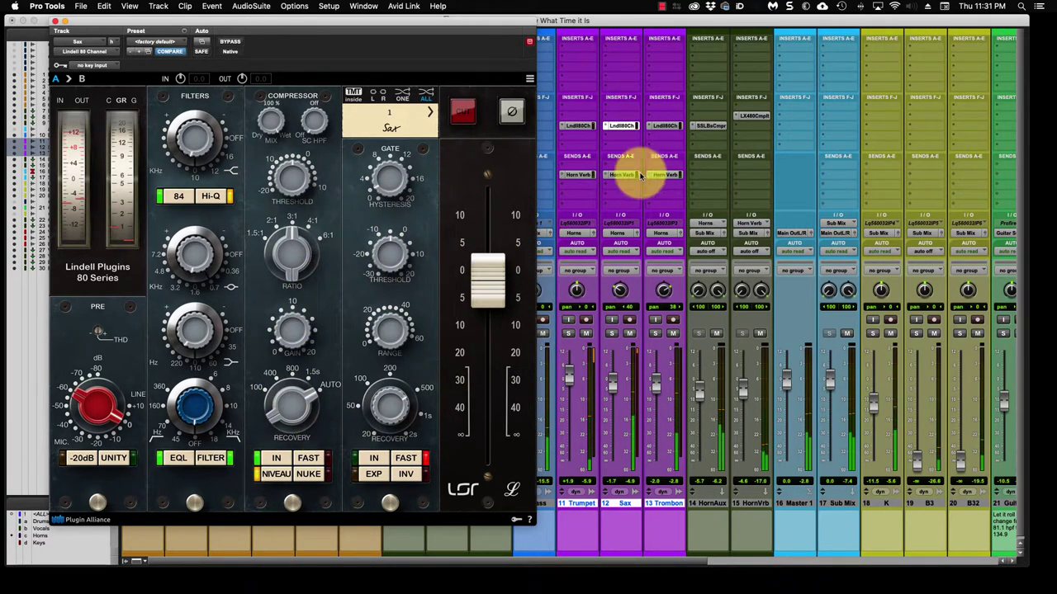
click(663, 128)
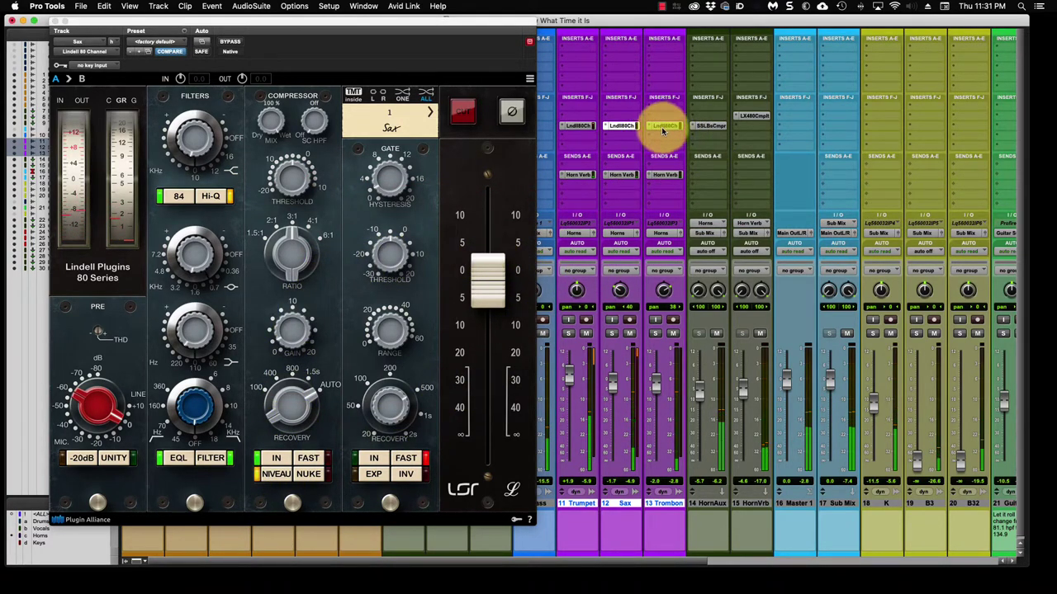
click(278, 459)
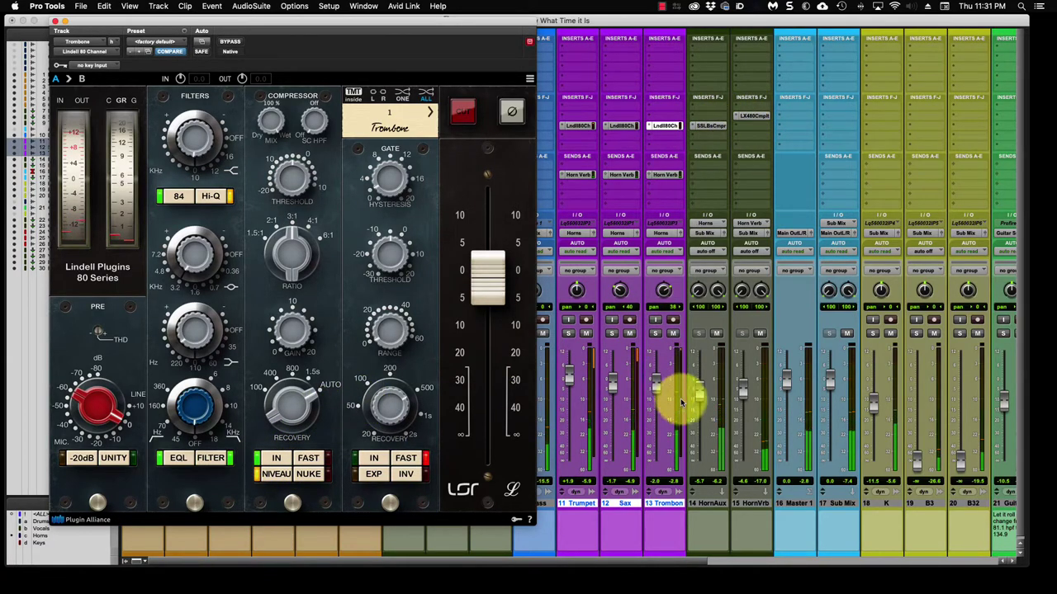
Raise Trumpet to about +2.8 dB, Trombone to about -0.8 dB and Horn Aux to -3.6 dB, and save the session with all horn tracks selected
drag(657, 401, 656, 389)
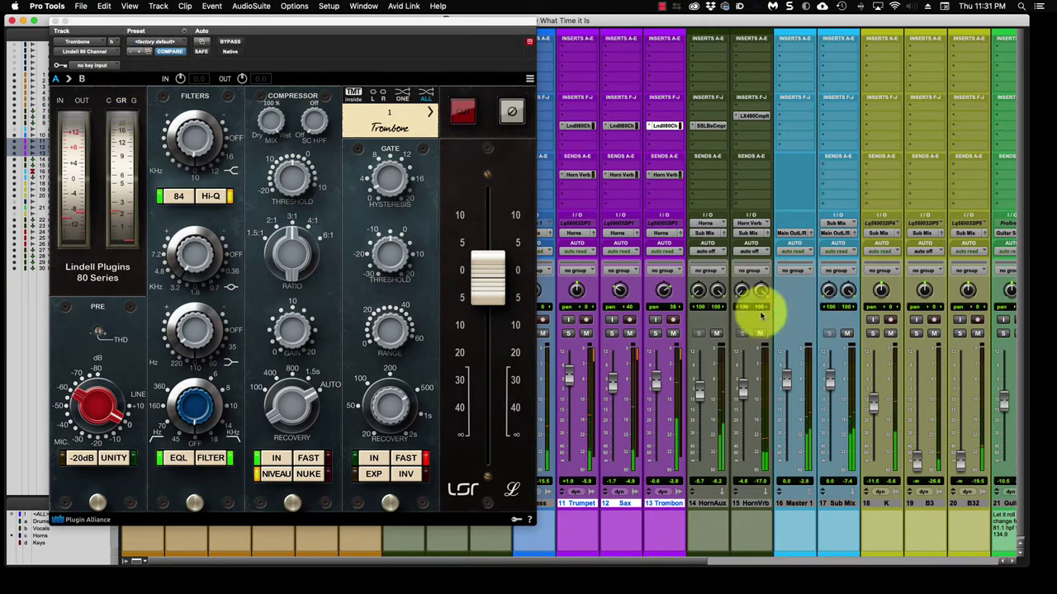
shift+click(752, 504)
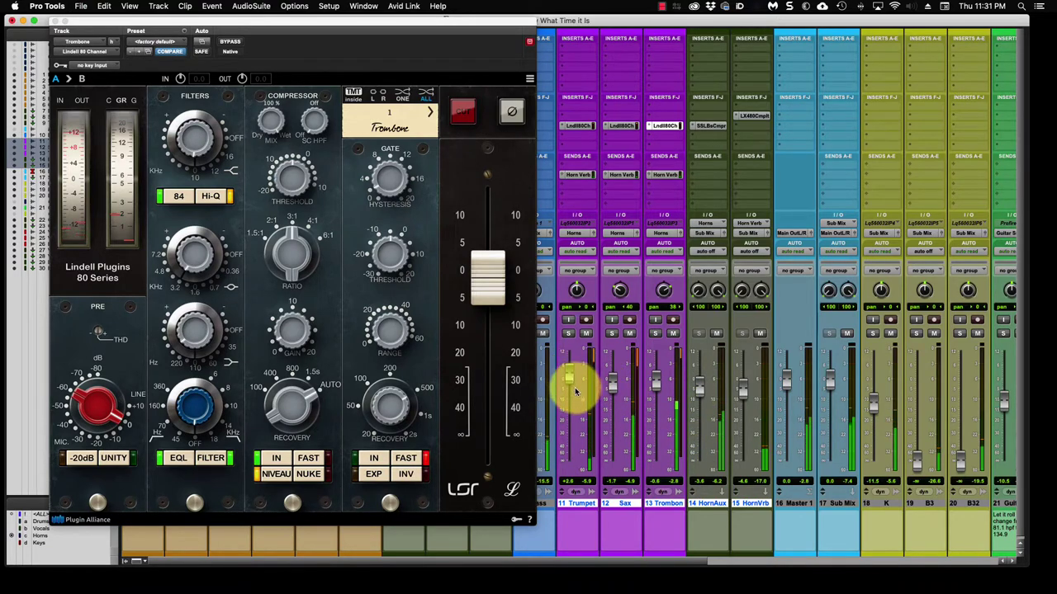
key(space)
key(super+s)
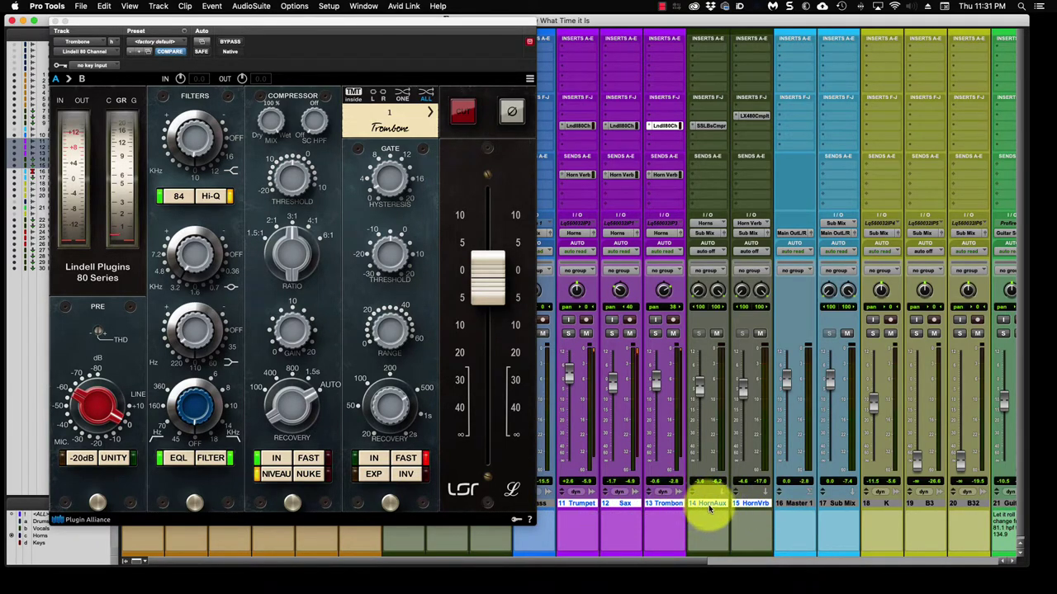
Compare the horns with their inserts bypassed and active during playback, and close the Trombone channel plug-in with all inserts active
key(shift+a)
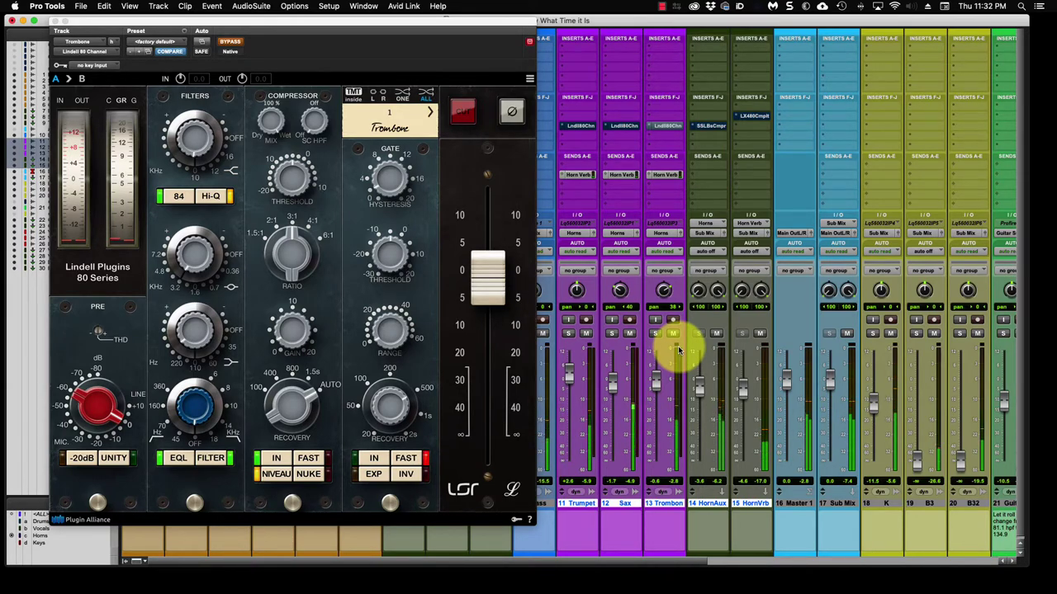
key(shift+a)
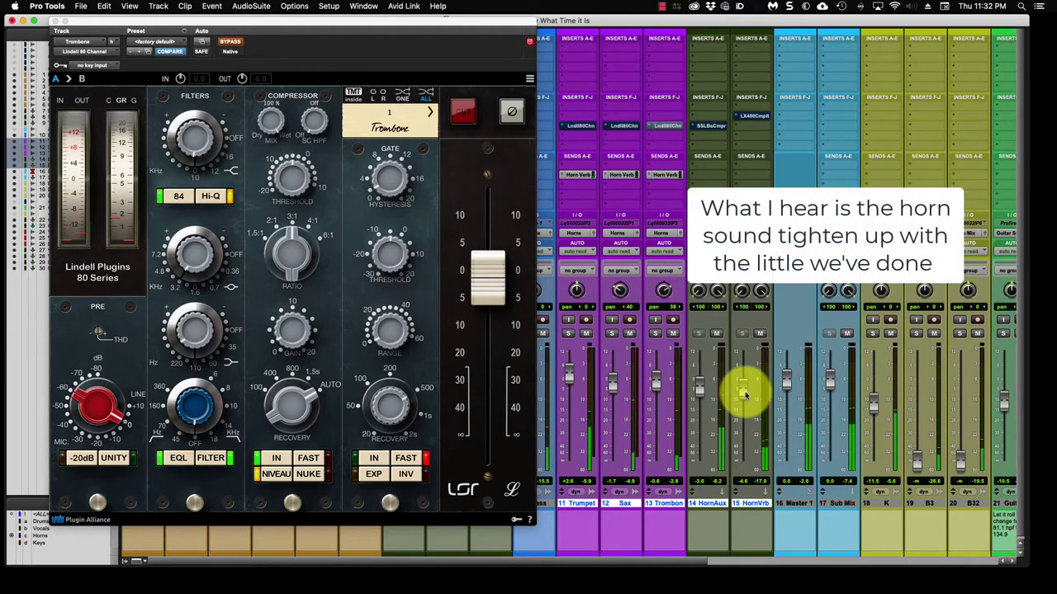
key(shift+e)
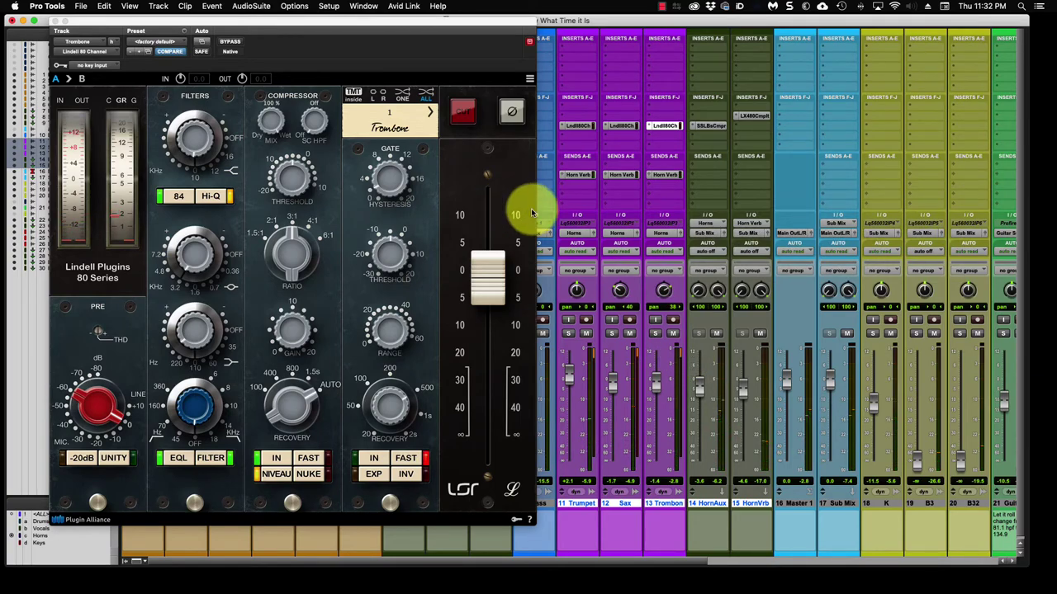
click(55, 27)
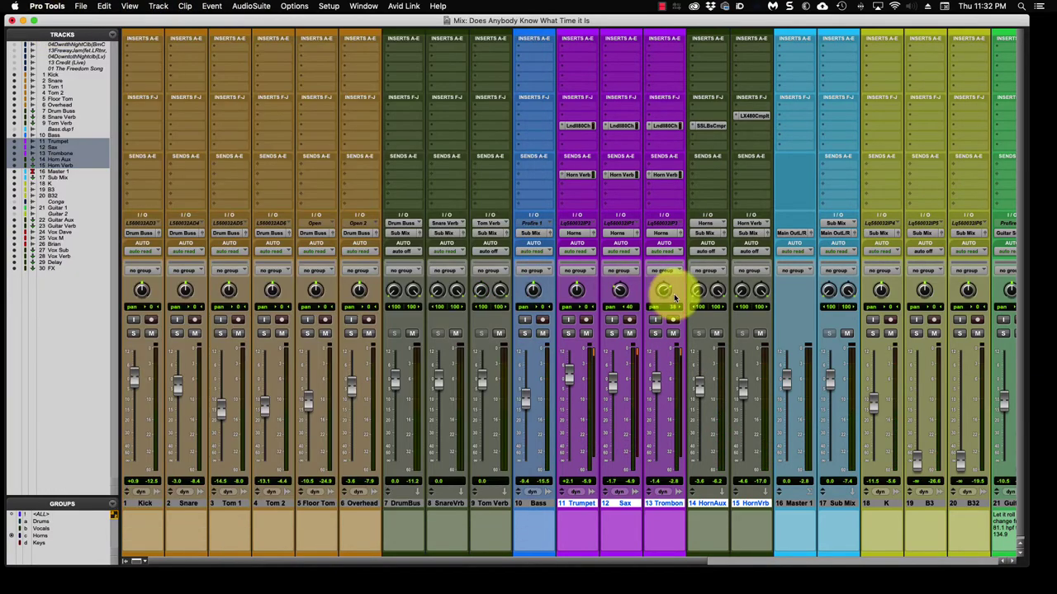